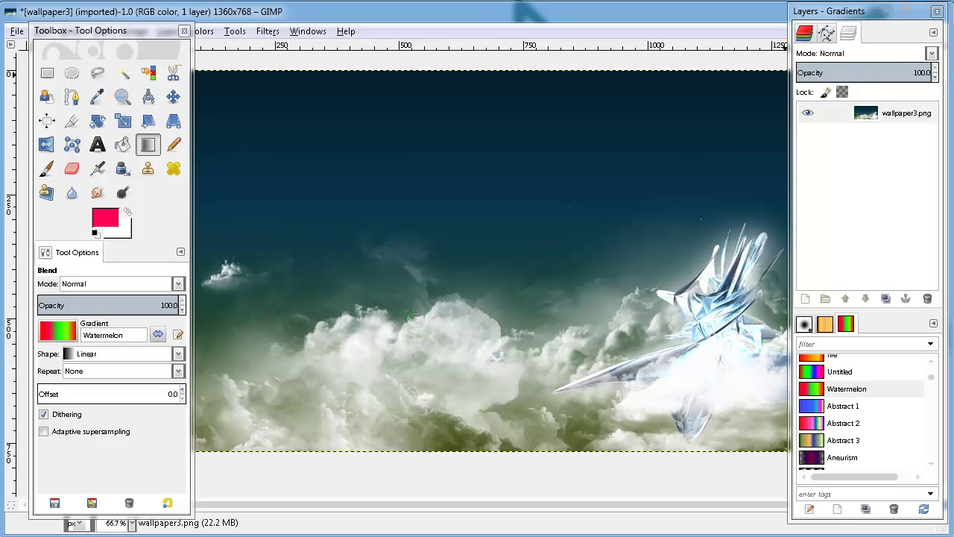
Add the Palettes dialog to the Layers dock and create a new empty palette.
{"action": "left_click", "coordinate": [932, 32]}
{"action": "mouse_move", "coordinate": [813, 60]}
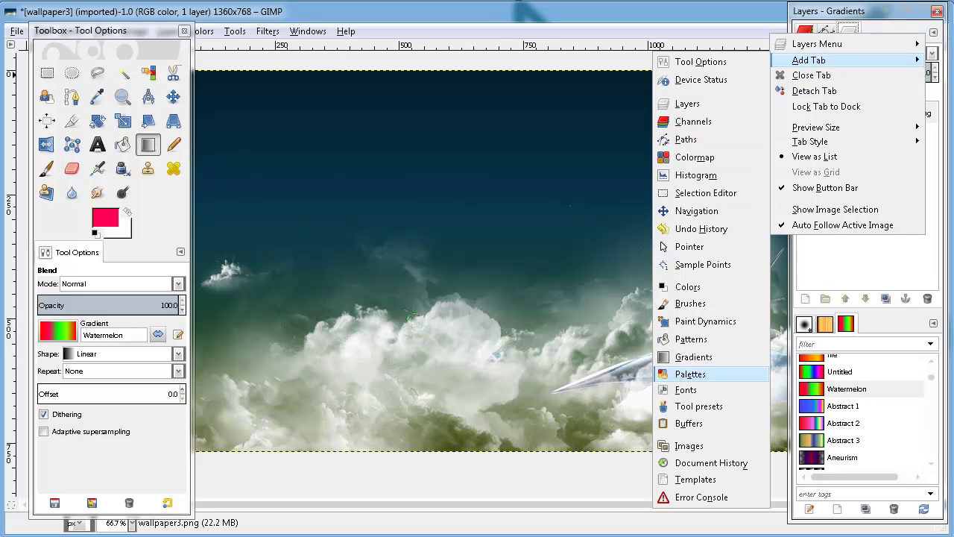
{"action": "left_click", "coordinate": [691, 373]}
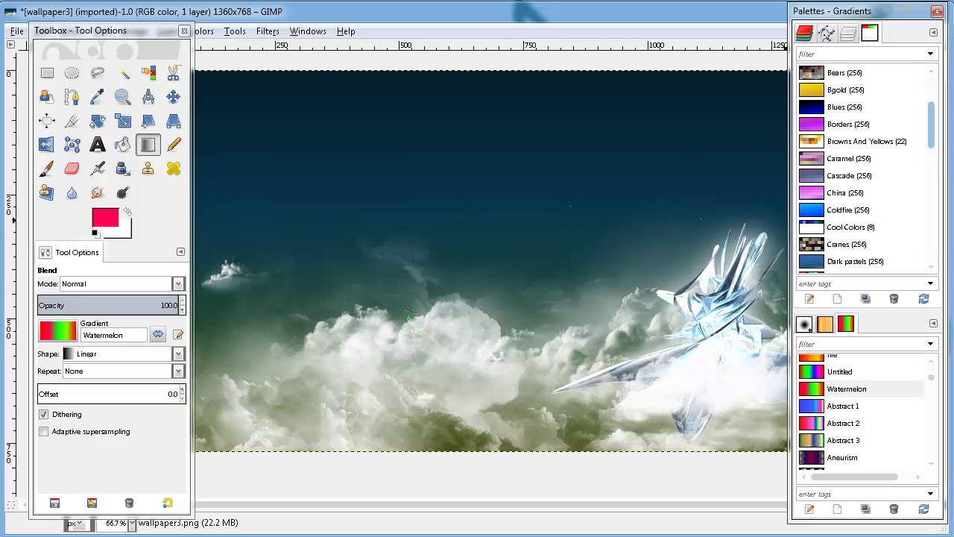
{"action": "scroll", "coordinate": [865, 168], "scroll_direction": "down", "scroll_amount": 10}
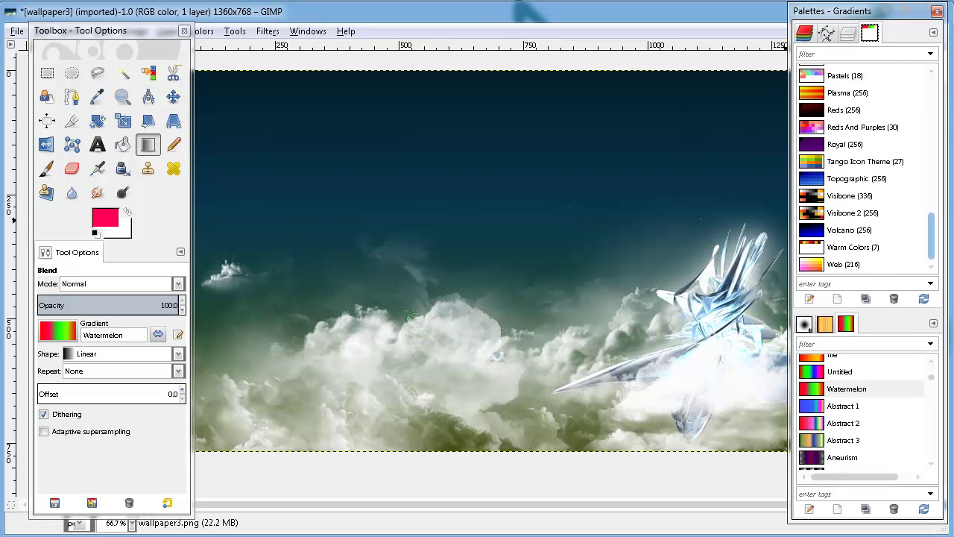
{"action": "scroll", "coordinate": [865, 169], "scroll_direction": "up", "scroll_amount": 5}
{"action": "scroll", "coordinate": [865, 168], "scroll_direction": "down", "scroll_amount": 5}
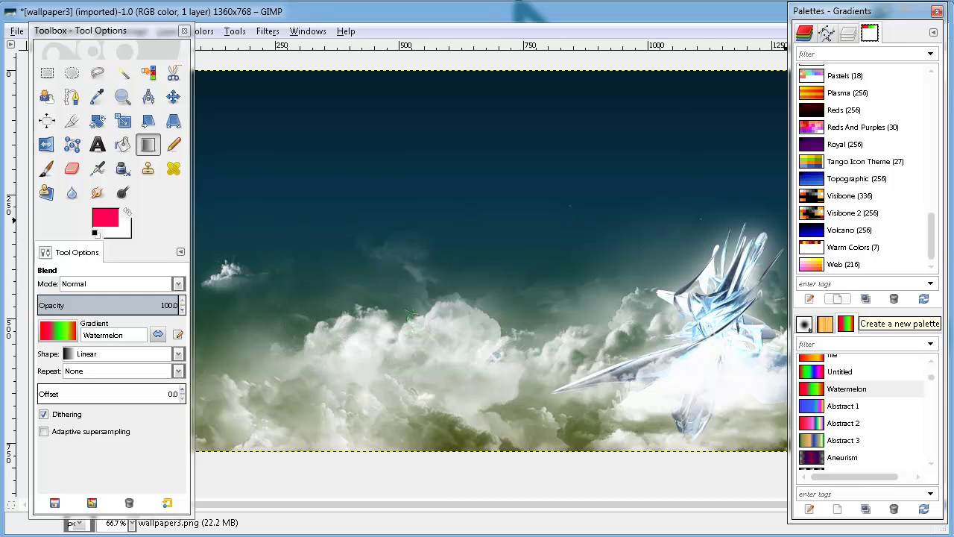
{"action": "left_click", "coordinate": [837, 298]}
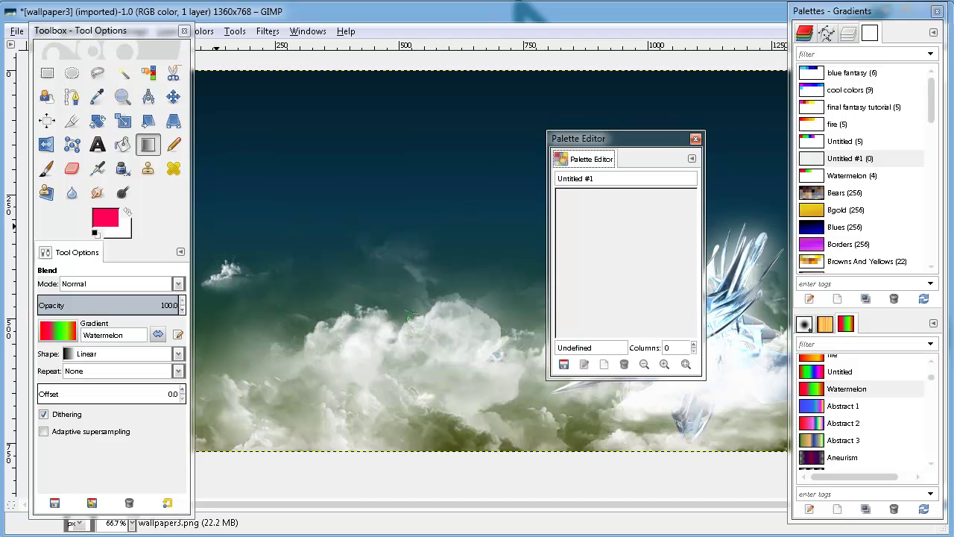
Add four foreground colors to the new palette: blue 000cff, turquoise 00ffa8, green 18ff00 and orange ff6600.
{"action": "left_click", "coordinate": [105, 217]}
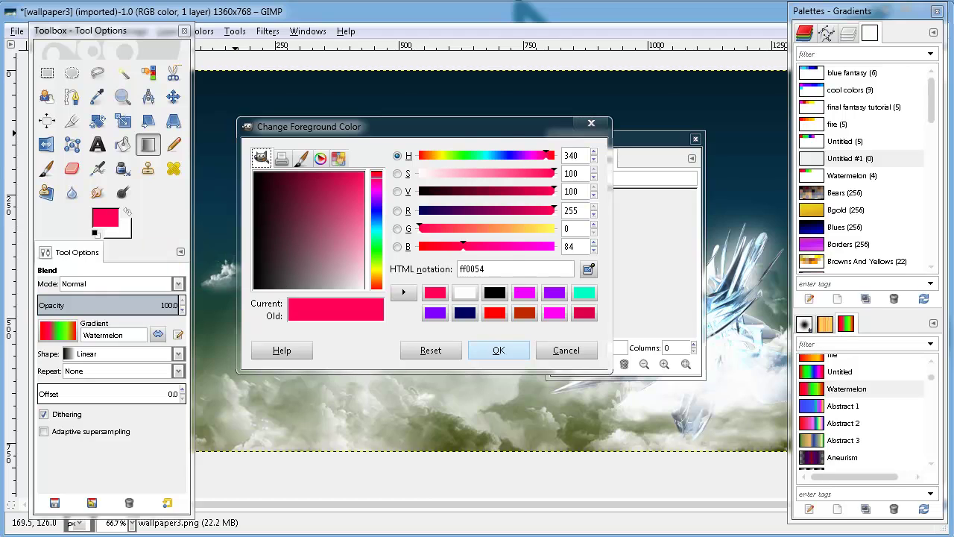
{"action": "left_click_drag", "start_coordinate": [298, 126], "coordinate": [187, 113]}
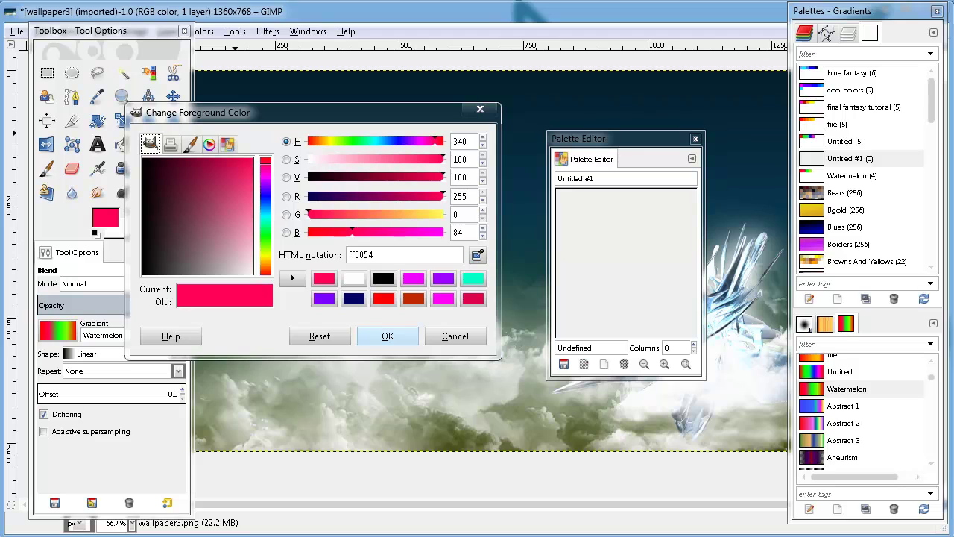
{"action": "left_click", "coordinate": [265, 196]}
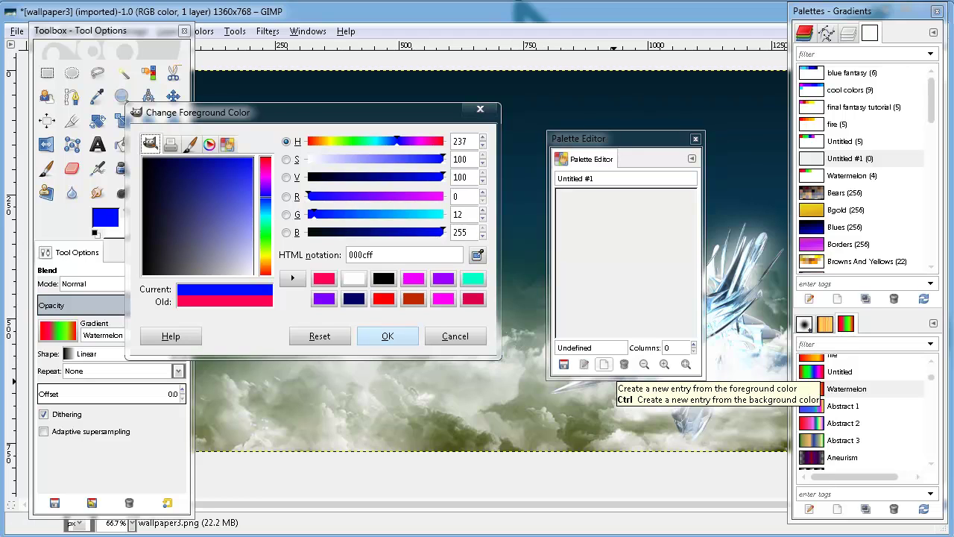
{"action": "left_click", "coordinate": [604, 364]}
{"action": "left_click", "coordinate": [265, 222]}
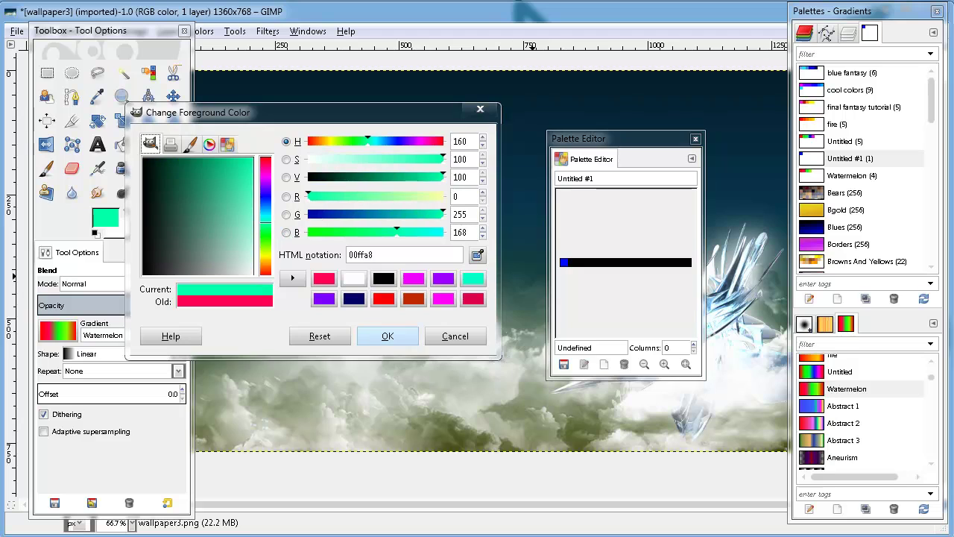
{"action": "left_click", "coordinate": [604, 364]}
{"action": "left_click", "coordinate": [265, 237]}
{"action": "left_click", "coordinate": [604, 364]}
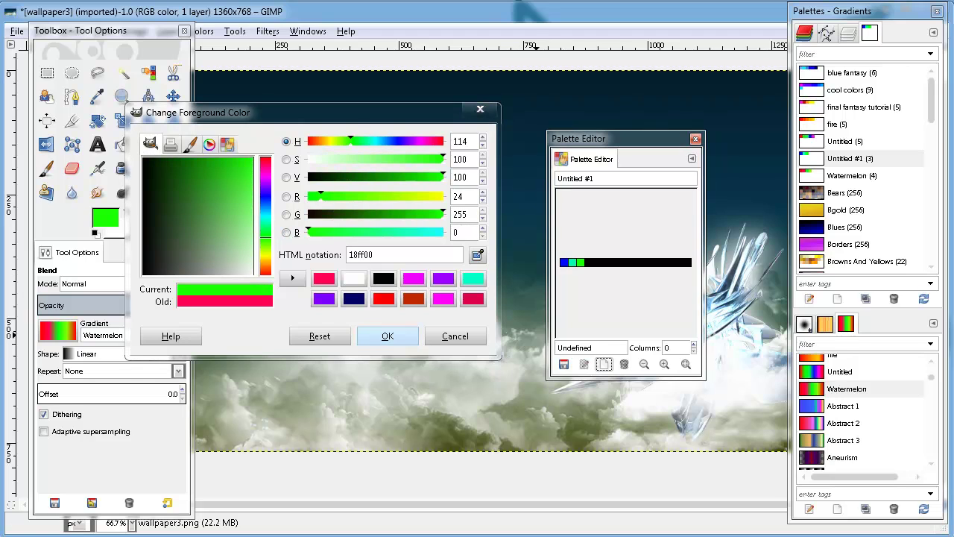
{"action": "left_click", "coordinate": [266, 267]}
{"action": "left_click", "coordinate": [604, 364]}
Rename the palette to "name", save it, and close the Palette Editor and the foreground color dialog.
{"action": "left_click", "coordinate": [596, 178]}
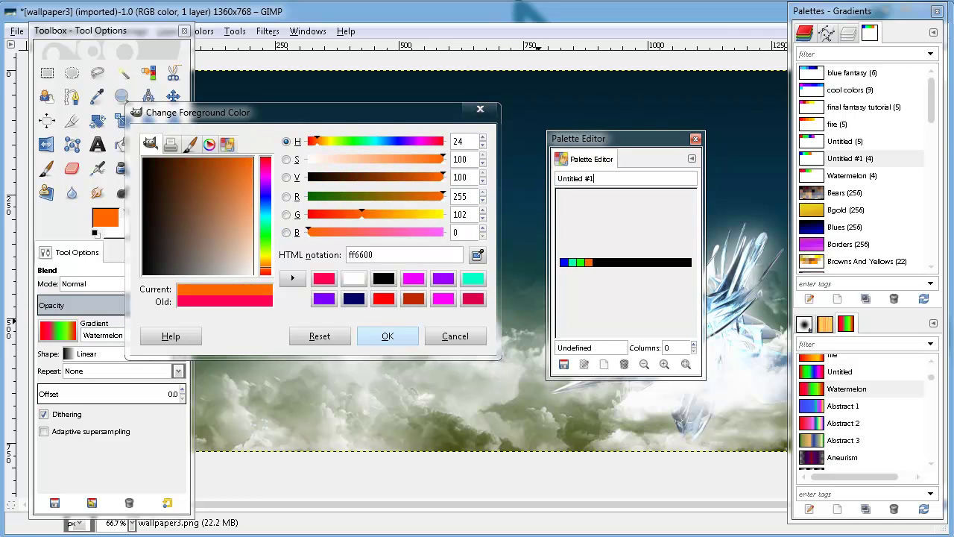
{"action": "left_click_drag", "start_coordinate": [596, 178], "coordinate": [505, 171]}
{"action": "type", "text": "name"}
{"action": "left_click", "coordinate": [563, 364]}
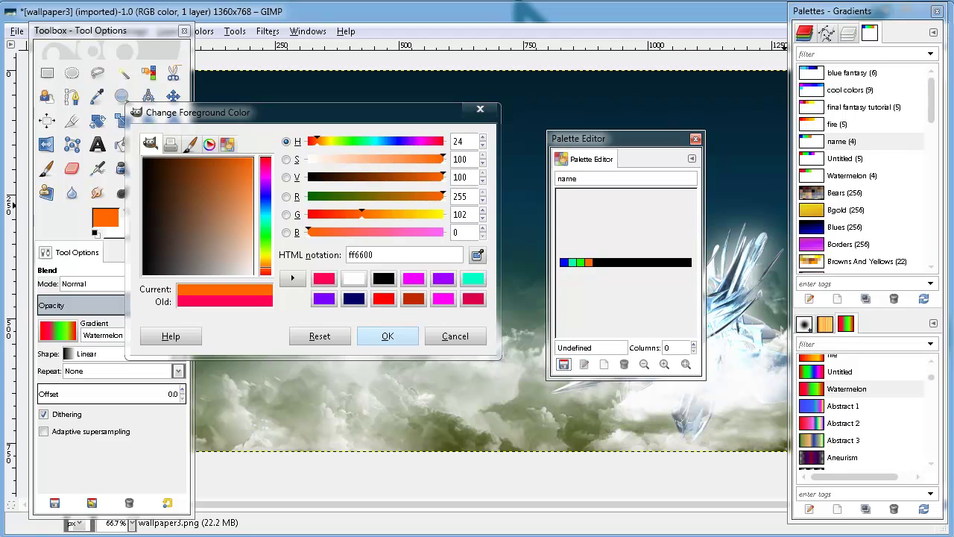
{"action": "left_click", "coordinate": [847, 124]}
{"action": "left_click", "coordinate": [848, 141]}
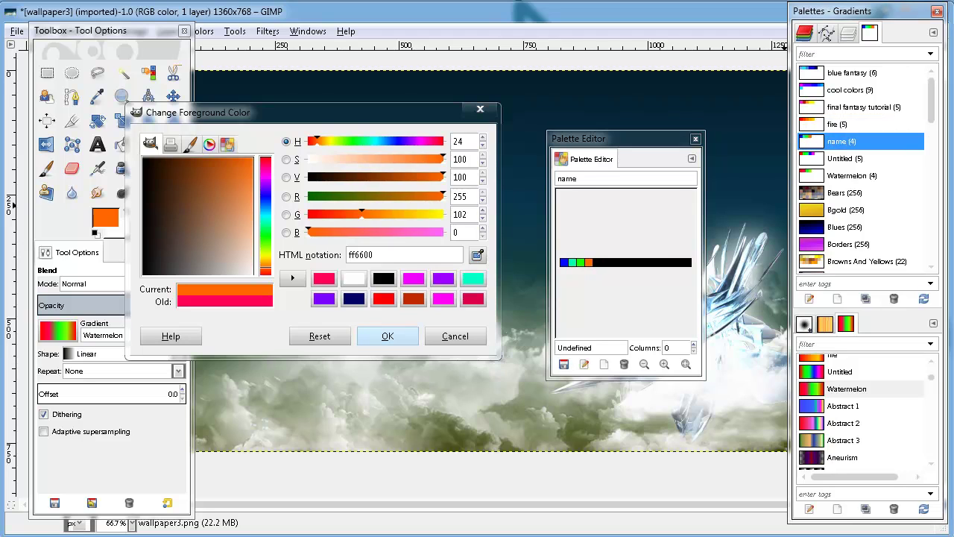
{"action": "left_click", "coordinate": [695, 138]}
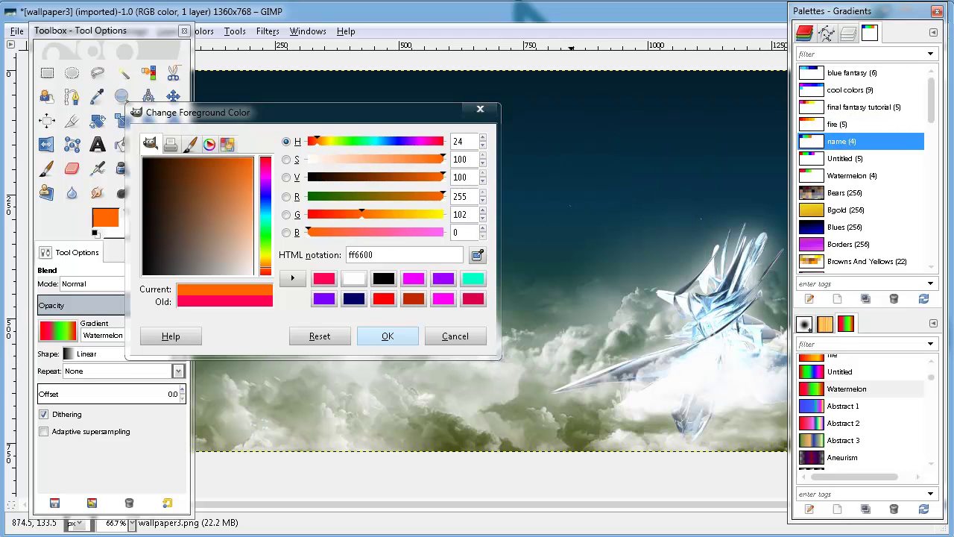
{"action": "left_click", "coordinate": [480, 109]}
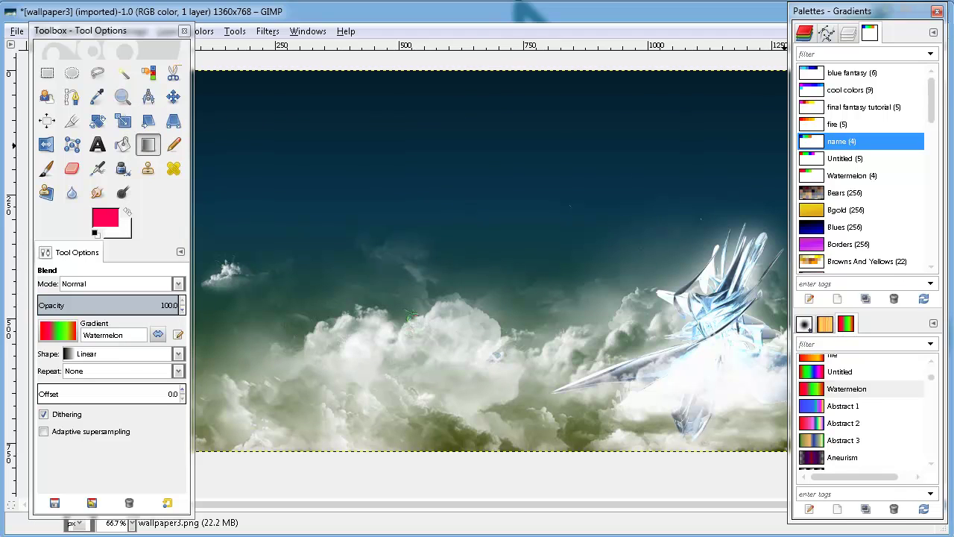
Convert the "name" palette to a repeating gradient and check it in the Blend tool's gradient list.
{"action": "right_click", "coordinate": [833, 142]}
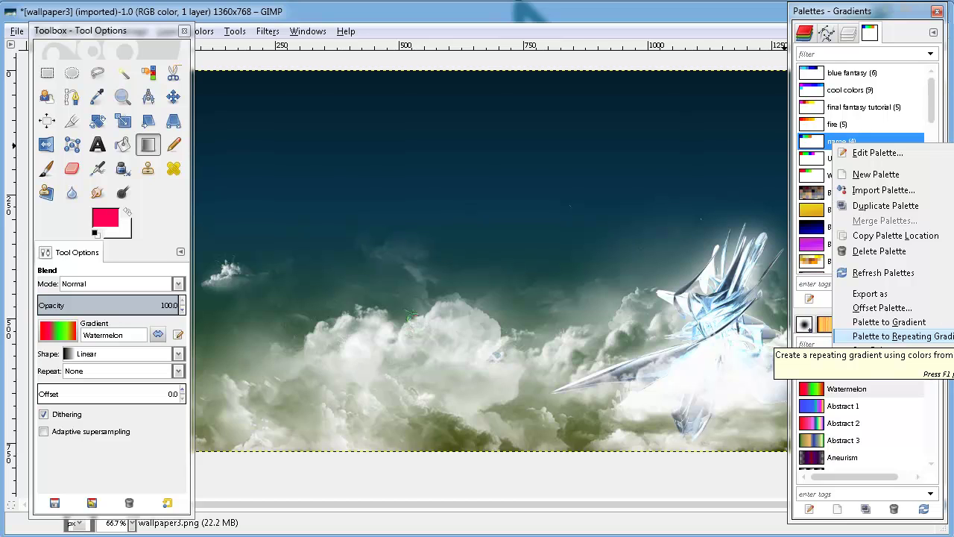
{"action": "left_click", "coordinate": [894, 336]}
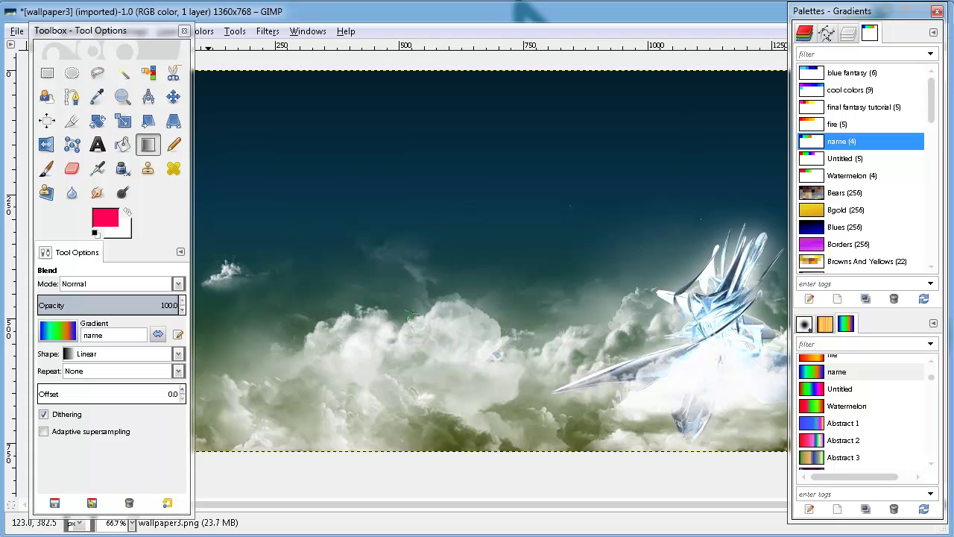
{"action": "left_click", "coordinate": [148, 145]}
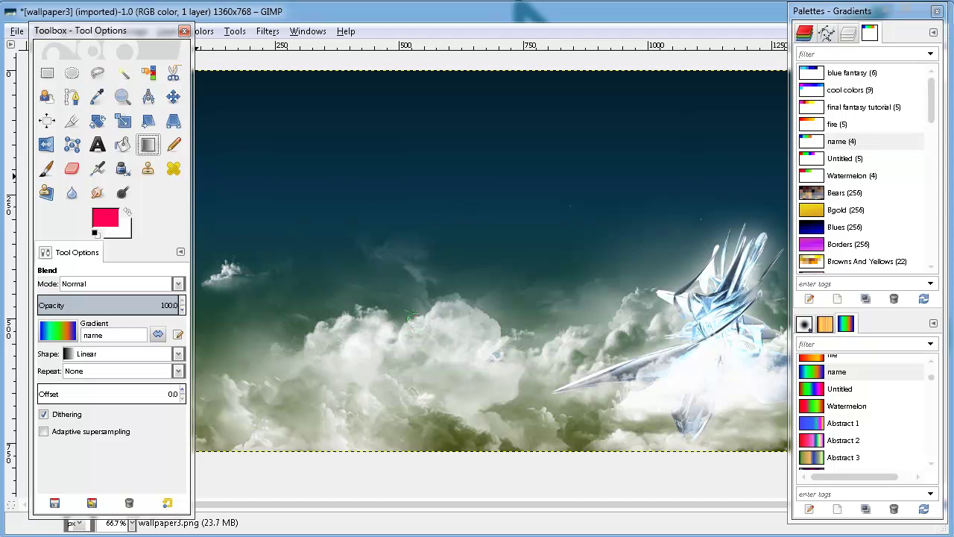
{"action": "left_click", "coordinate": [58, 330]}
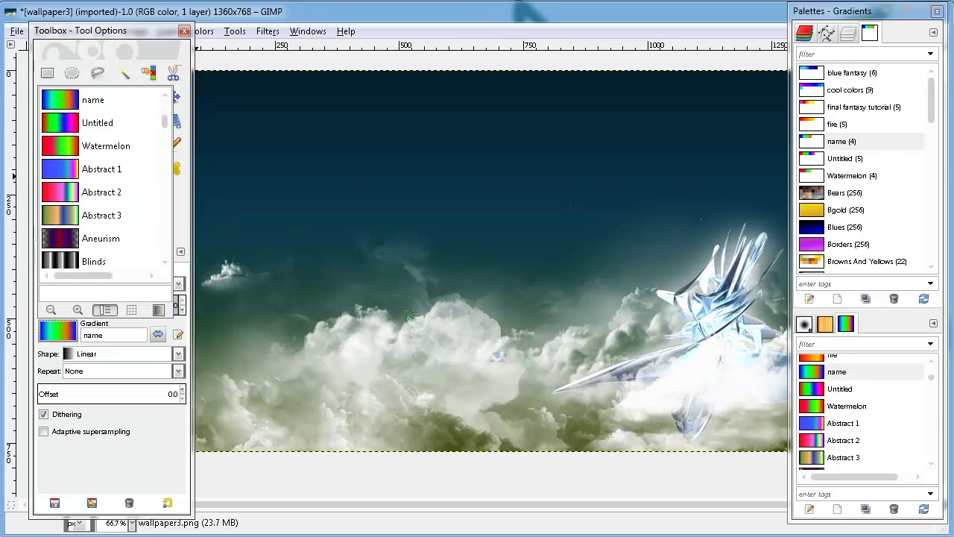
{"action": "left_click", "coordinate": [58, 331]}
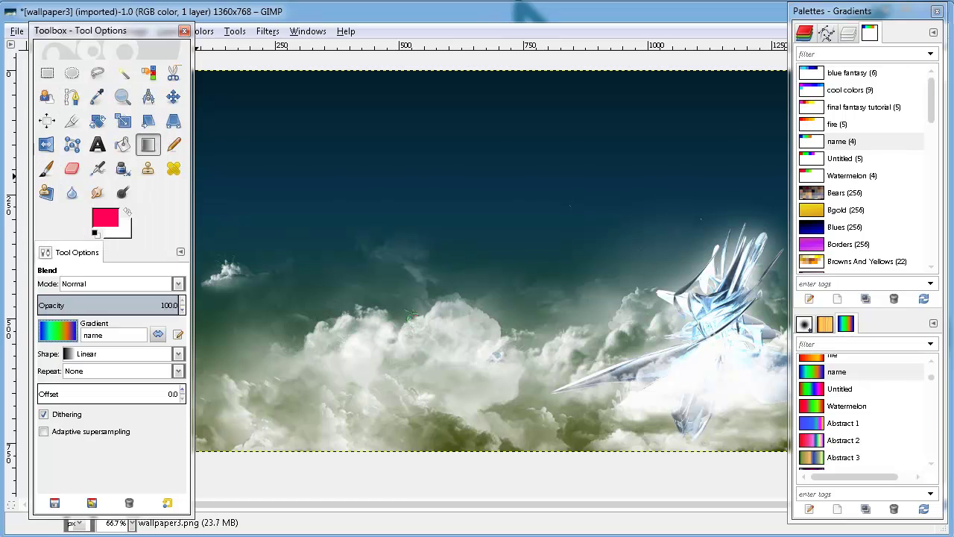
Fill the wallpaper with the "name" gradient diagonally, using the Linear shape.
{"action": "left_click", "coordinate": [178, 353]}
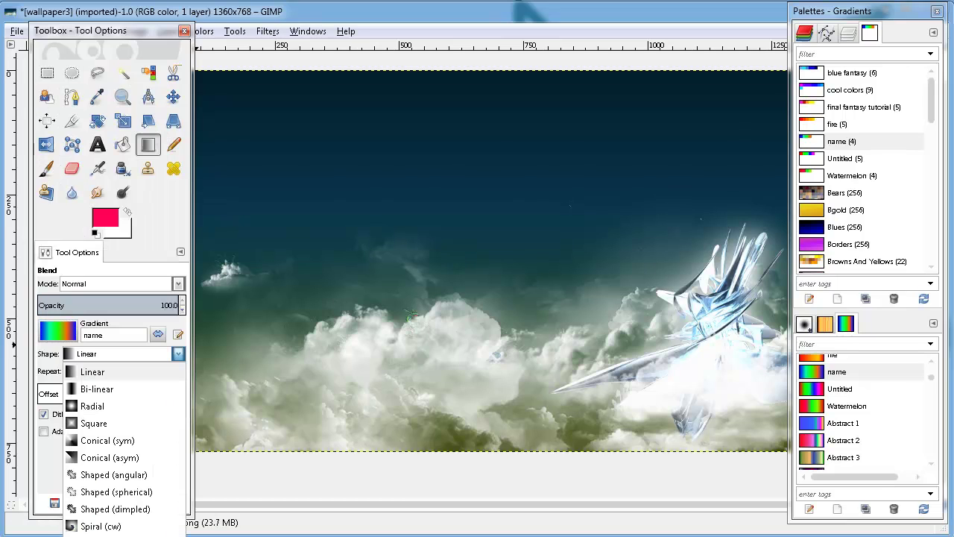
{"action": "left_click", "coordinate": [93, 371]}
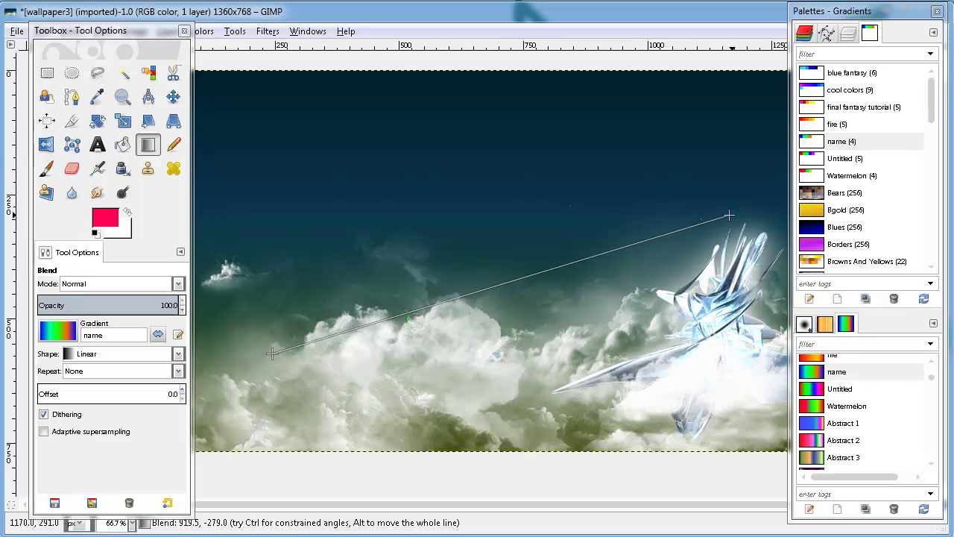
{"action": "left_click_drag", "start_coordinate": [706, 151], "coordinate": [280, 421]}
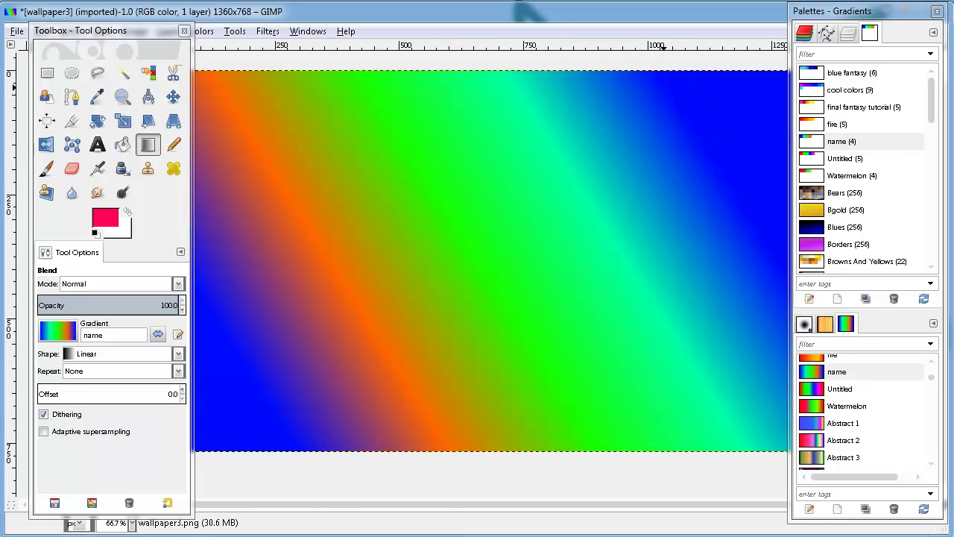
Return to the Layers dialog and undo both gradient fills on the wallpaper.
{"action": "left_click", "coordinate": [826, 33]}
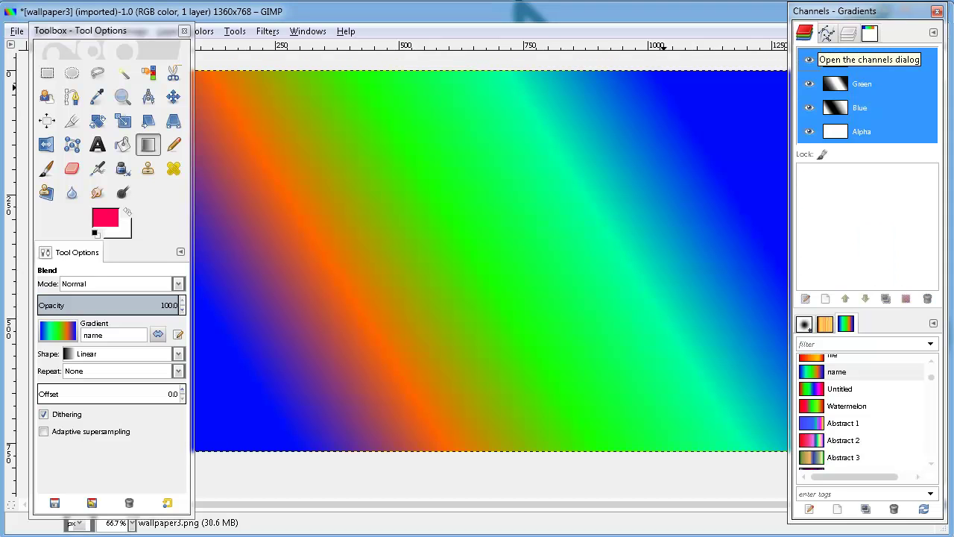
{"action": "left_click", "coordinate": [804, 33]}
{"action": "key", "text": "ctrl+z"}
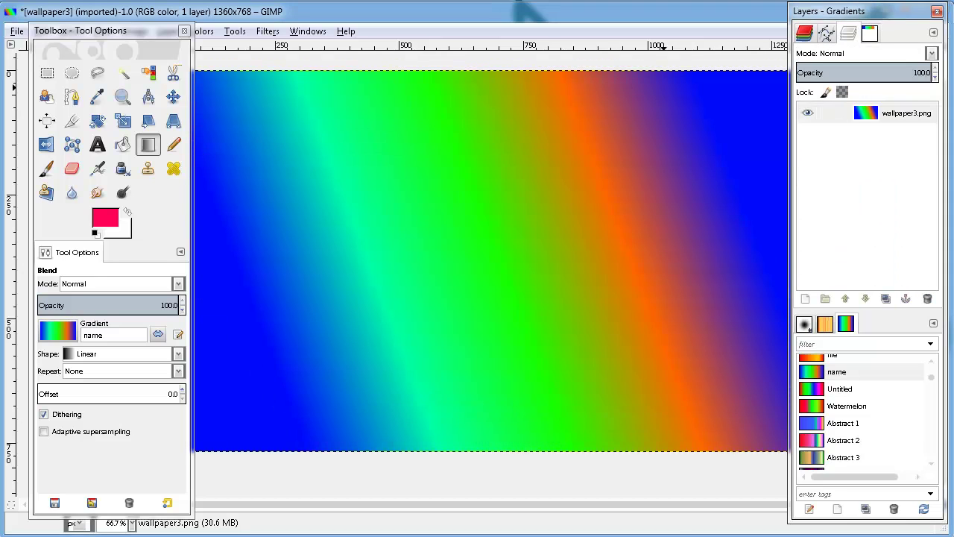
{"action": "key", "text": "ctrl+z"}
Duplicate the wallpaper3.png layer and desaturate the copy based on Lightness.
{"action": "left_click", "coordinate": [895, 112]}
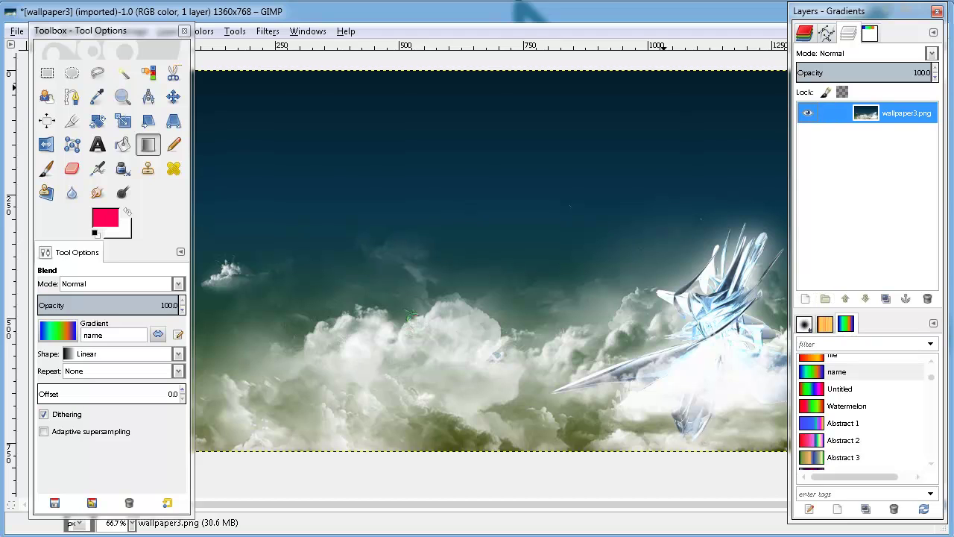
{"action": "left_click", "coordinate": [804, 298]}
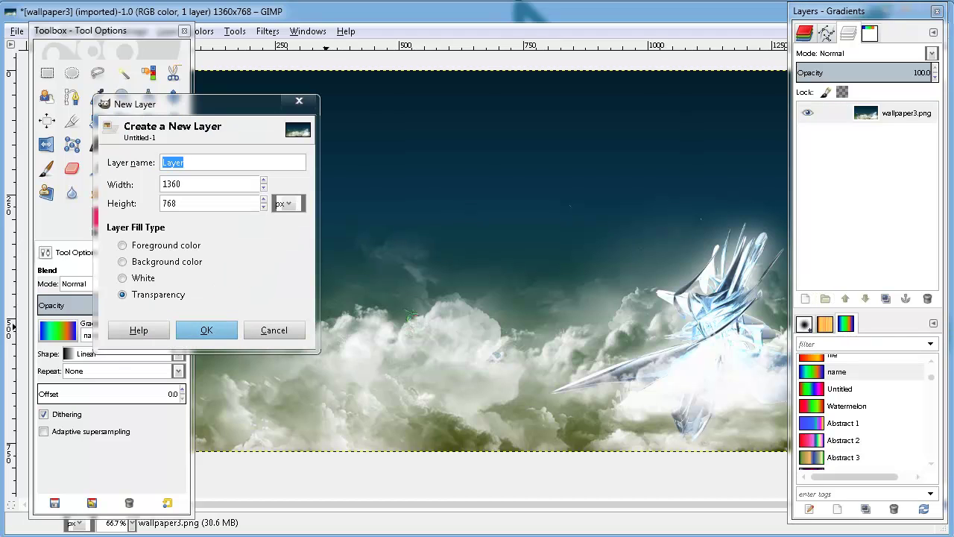
{"action": "left_click", "coordinate": [273, 329]}
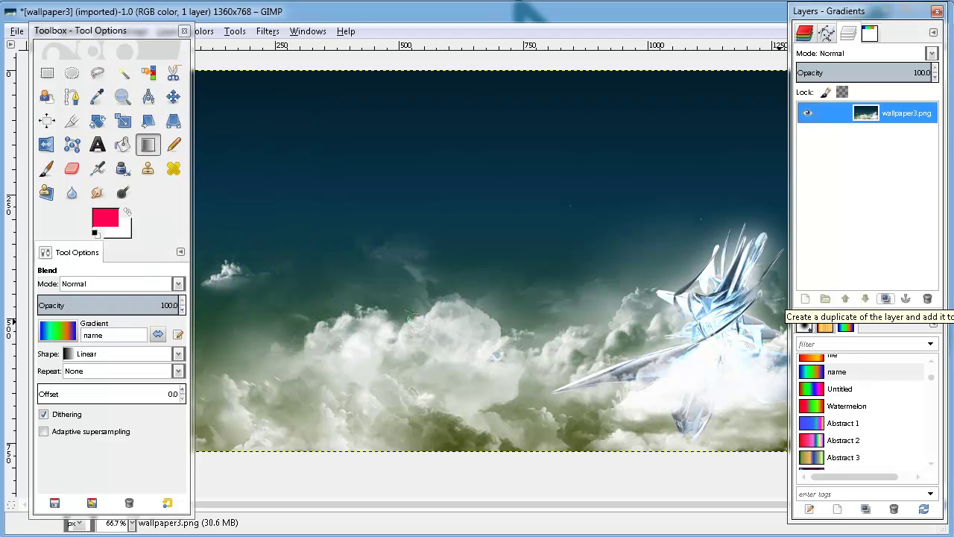
{"action": "left_click", "coordinate": [885, 299]}
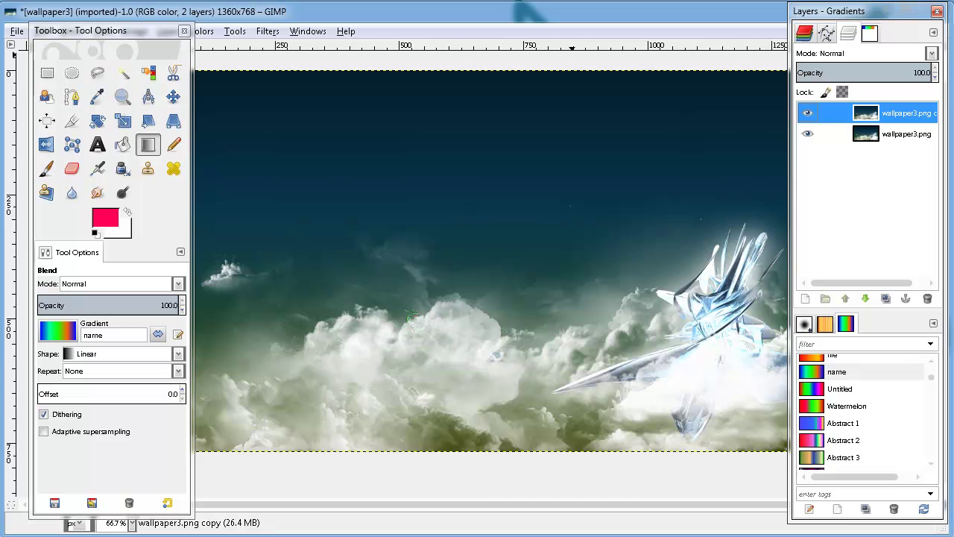
{"action": "left_click", "coordinate": [204, 31]}
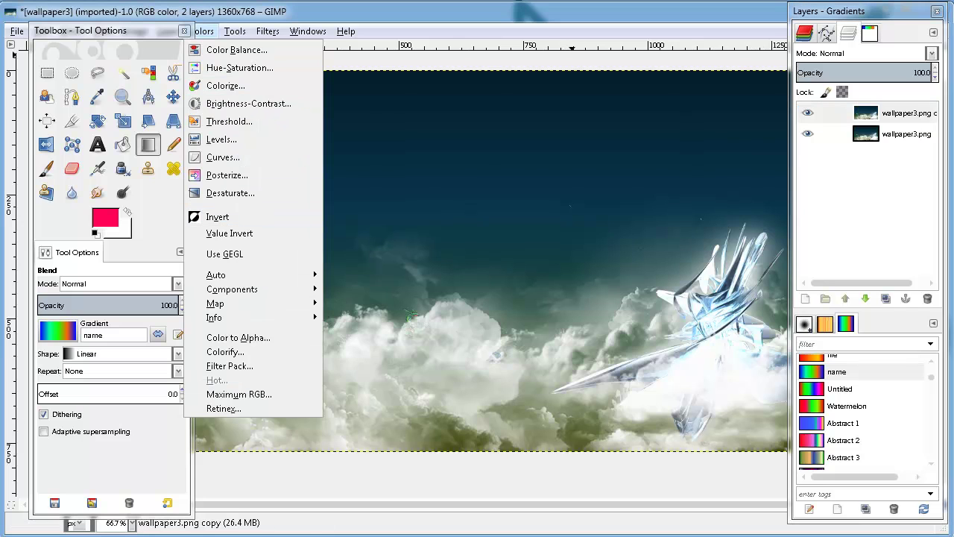
{"action": "left_click", "coordinate": [230, 193]}
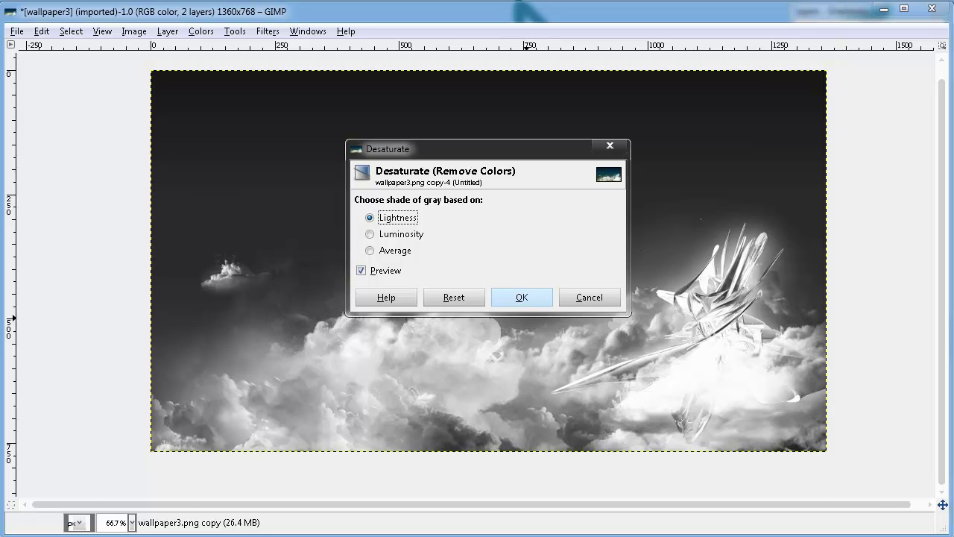
{"action": "left_click", "coordinate": [522, 297]}
Add a White (full opacity) layer mask to the desaturated wallpaper3.png copy.
{"action": "right_click", "coordinate": [828, 115]}
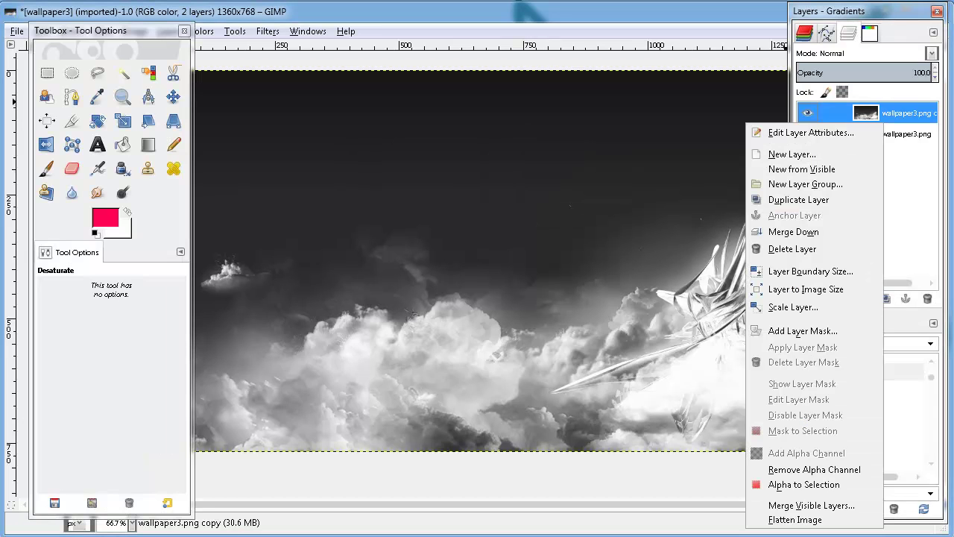
{"action": "left_click", "coordinate": [902, 118]}
{"action": "right_click", "coordinate": [902, 118]}
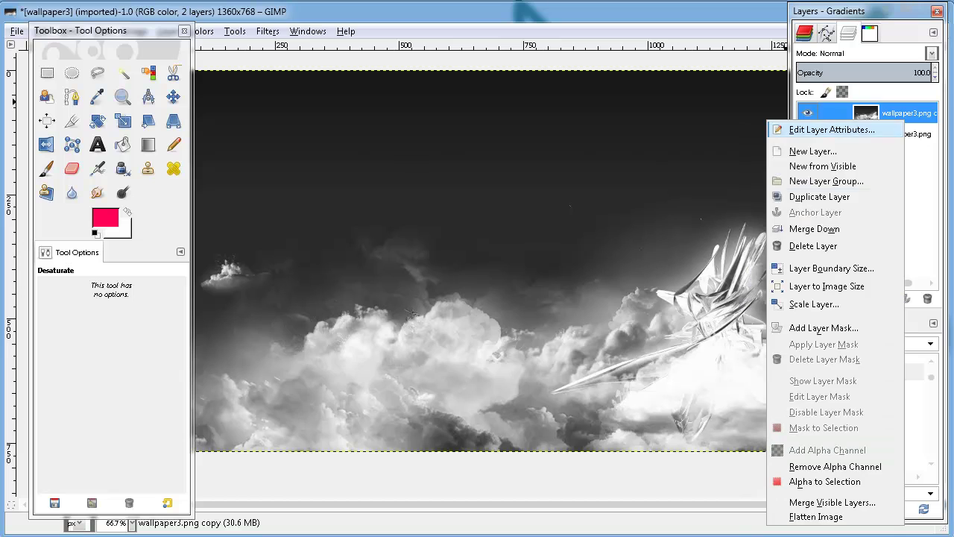
{"action": "left_click", "coordinate": [824, 328]}
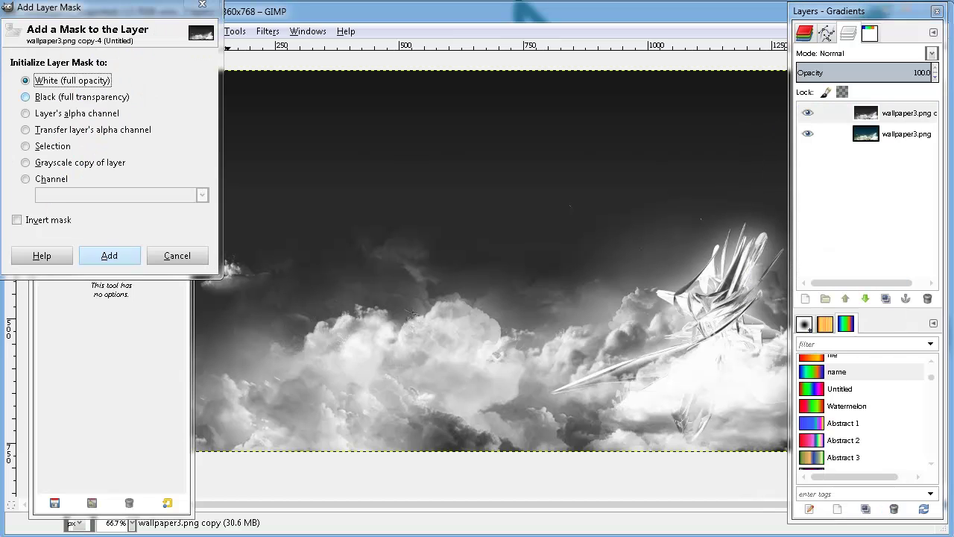
{"action": "left_click_drag", "start_coordinate": [112, 7], "coordinate": [191, 36]}
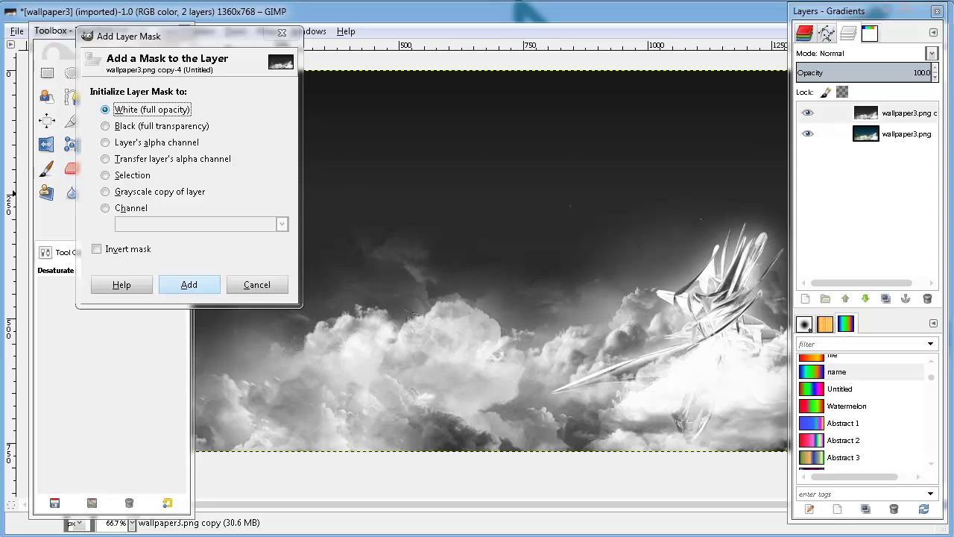
{"action": "left_click", "coordinate": [189, 284]}
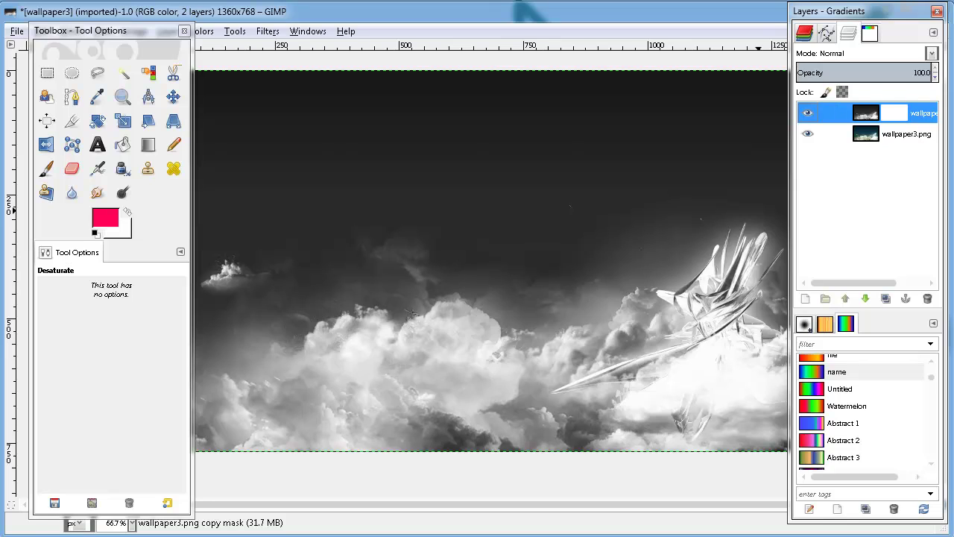
Set up the Blend tool with a black foreground colour and the FG to BG (HSV clockwise hue) gradient.
{"action": "left_click_drag", "start_coordinate": [626, 238], "coordinate": [582, 240]}
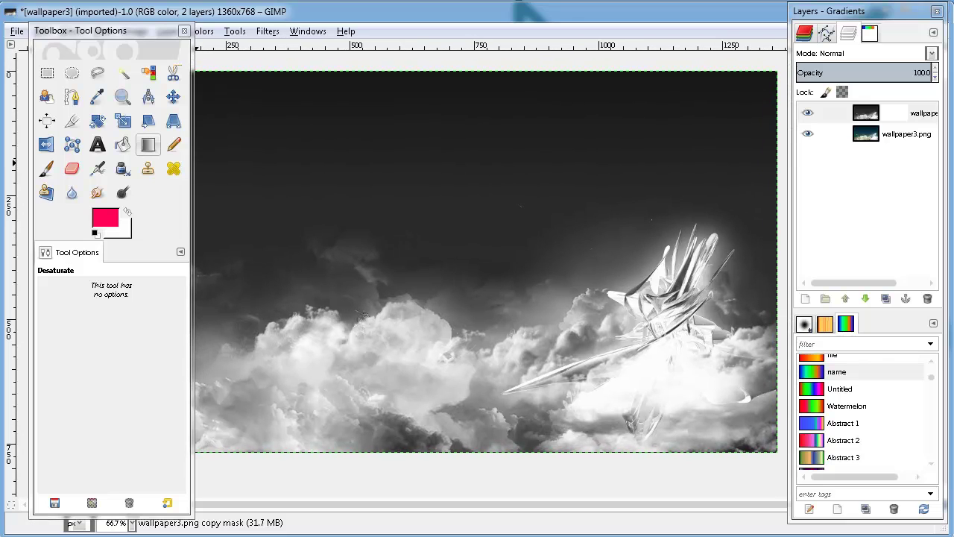
{"action": "left_click", "coordinate": [148, 145]}
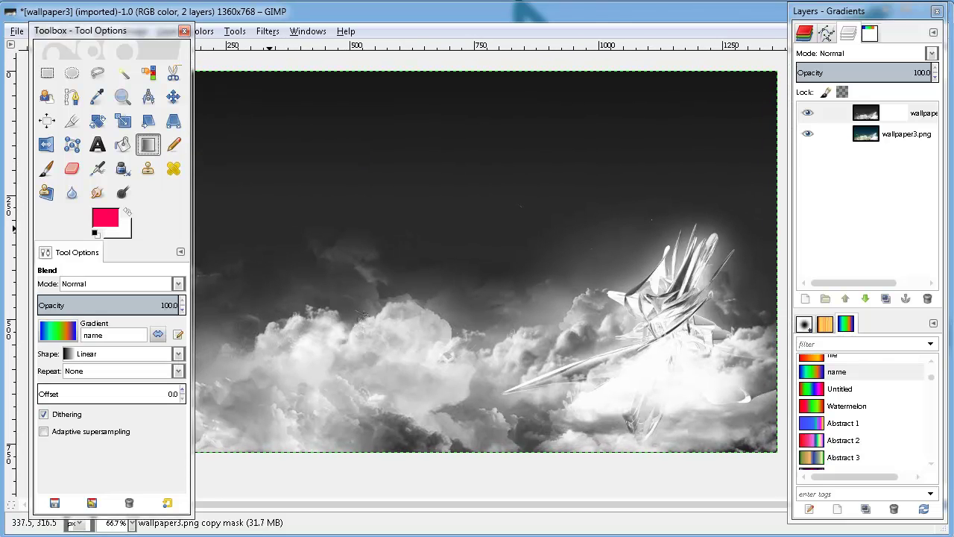
{"action": "left_click", "coordinate": [59, 331]}
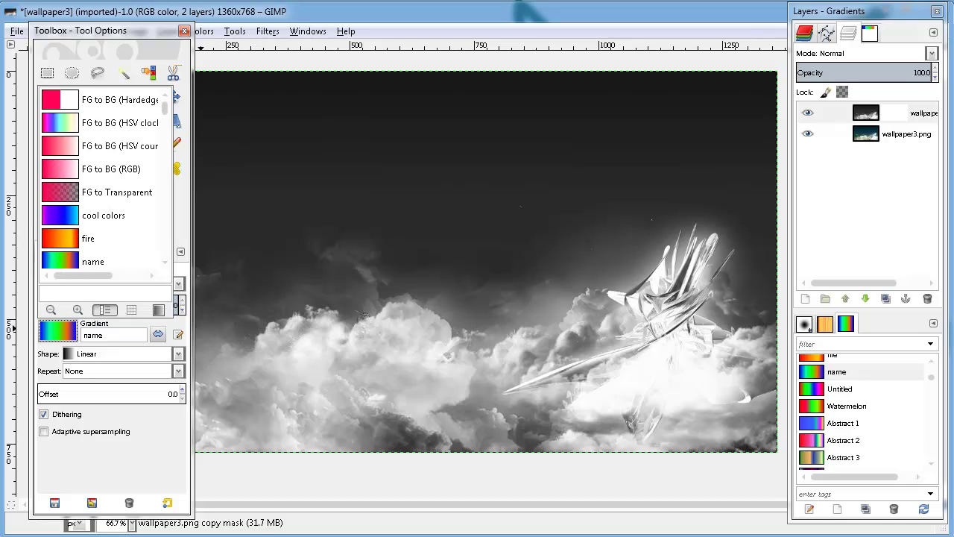
{"action": "scroll", "coordinate": [105, 179], "scroll_direction": "down", "scroll_amount": 5}
{"action": "scroll", "coordinate": [105, 179], "scroll_direction": "up", "scroll_amount": 5}
{"action": "key", "text": "Escape"}
{"action": "left_click", "coordinate": [106, 217]}
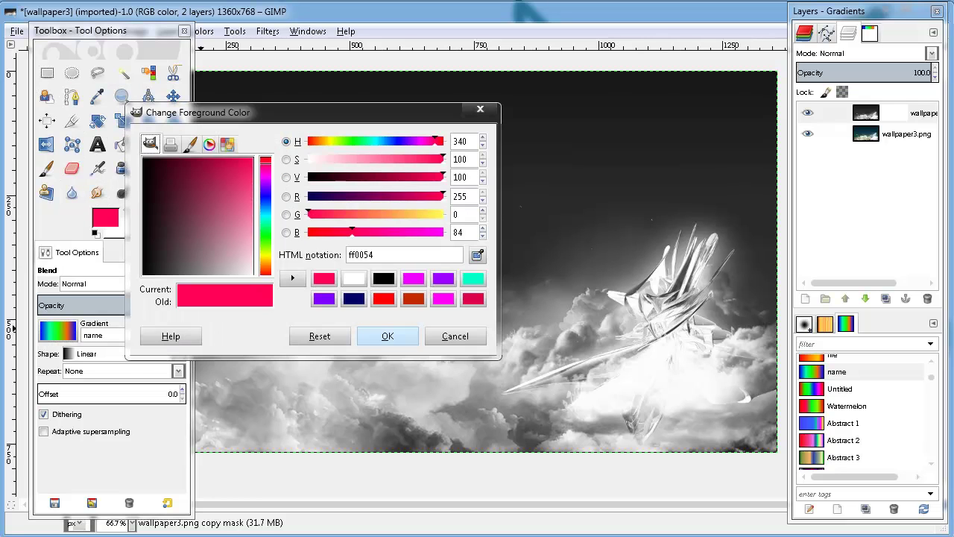
{"action": "left_click", "coordinate": [383, 278]}
{"action": "left_click", "coordinate": [375, 330]}
{"action": "left_click", "coordinate": [388, 336]}
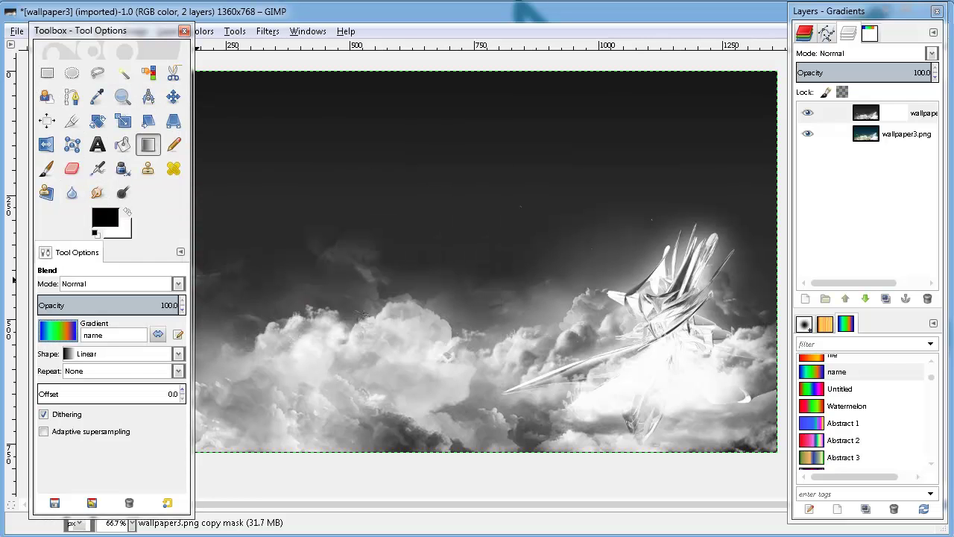
{"action": "left_click", "coordinate": [58, 330]}
{"action": "scroll", "coordinate": [104, 179], "scroll_direction": "up", "scroll_amount": 3}
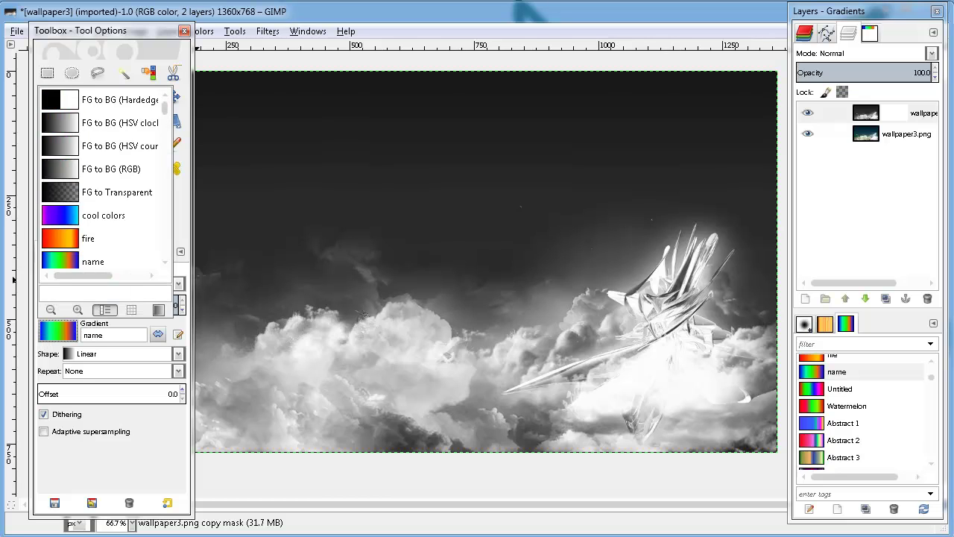
{"action": "left_click", "coordinate": [73, 122]}
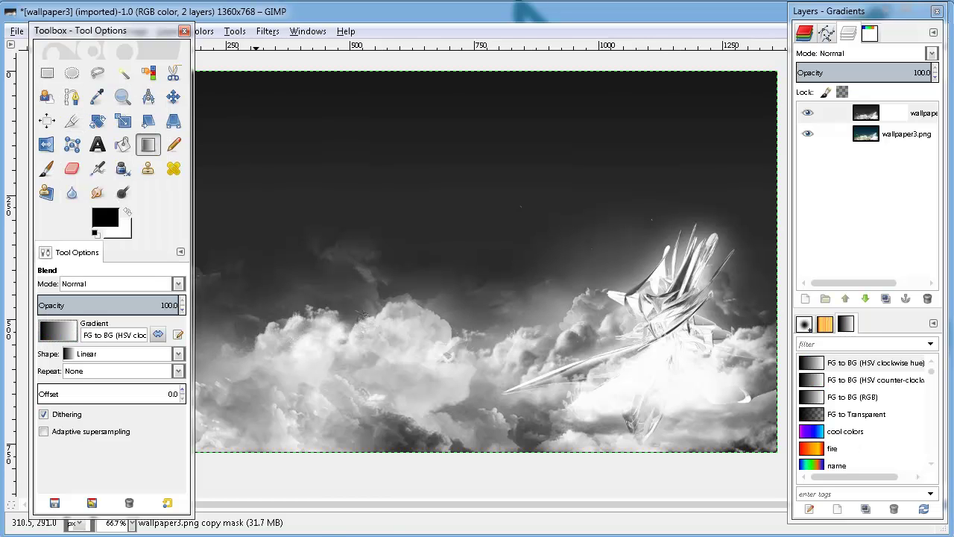
Fill the layer mask with a linear black-to-white gradient running horizontally from the image's left side to its right.
{"action": "left_click_drag", "start_coordinate": [216, 274], "coordinate": [672, 273]}
{"action": "left_click_drag", "start_coordinate": [342, 284], "coordinate": [439, 281]}
{"action": "left_click_drag", "start_coordinate": [657, 308], "coordinate": [597, 290]}
{"action": "scroll", "coordinate": [248, 207], "scroll_direction": "up", "scroll_amount": 1}
{"action": "scroll", "coordinate": [248, 206], "scroll_direction": "left", "scroll_amount": 3}
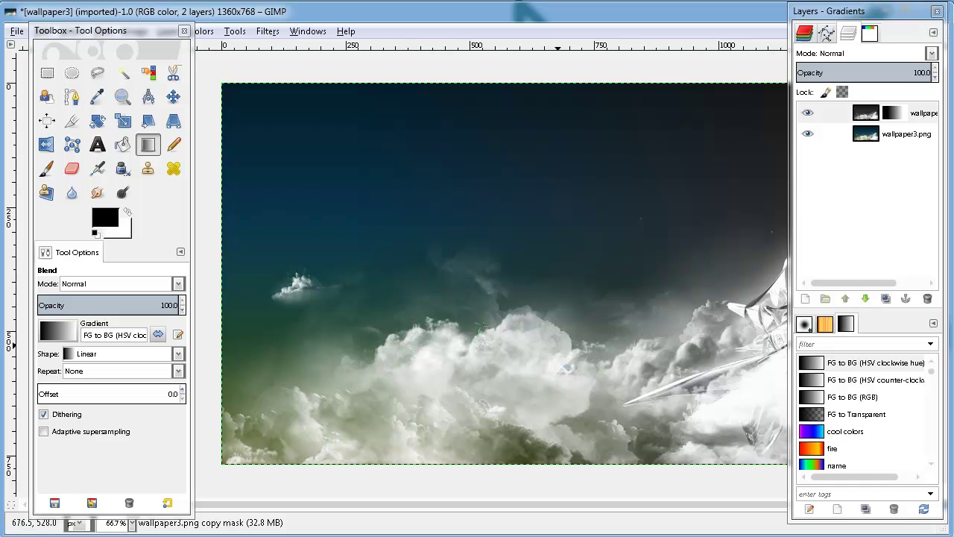
{"action": "scroll", "coordinate": [515, 411], "scroll_direction": "right", "scroll_amount": 3}
{"action": "scroll", "coordinate": [652, 319], "scroll_direction": "up", "scroll_amount": 1}
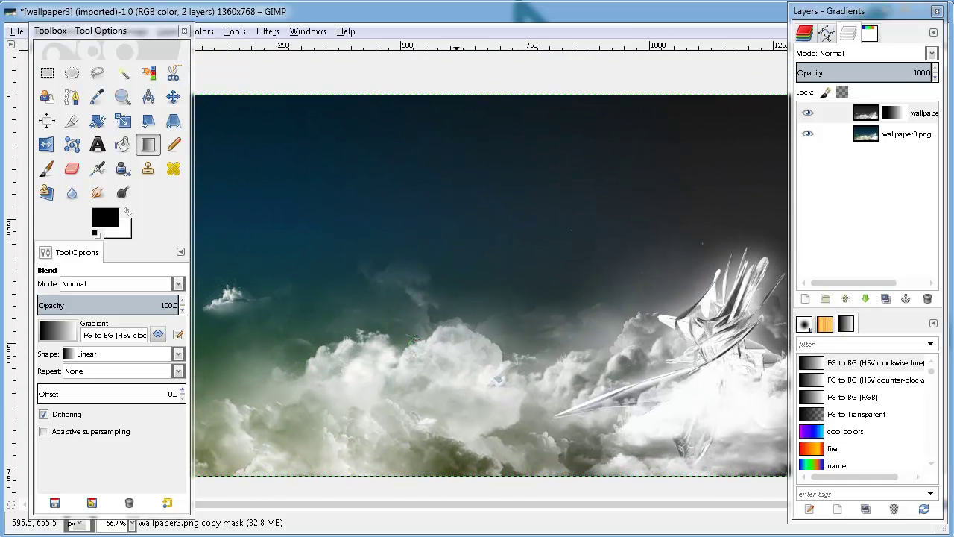
Redraw the mask's linear gradient in several directions so the black area finally covers the image's right side.
{"action": "left_click_drag", "start_coordinate": [631, 305], "coordinate": [437, 485]}
{"action": "left_click_drag", "start_coordinate": [330, 413], "coordinate": [551, 332]}
{"action": "left_click_drag", "start_coordinate": [458, 427], "coordinate": [490, 328]}
{"action": "left_click_drag", "start_coordinate": [496, 222], "coordinate": [458, 343]}
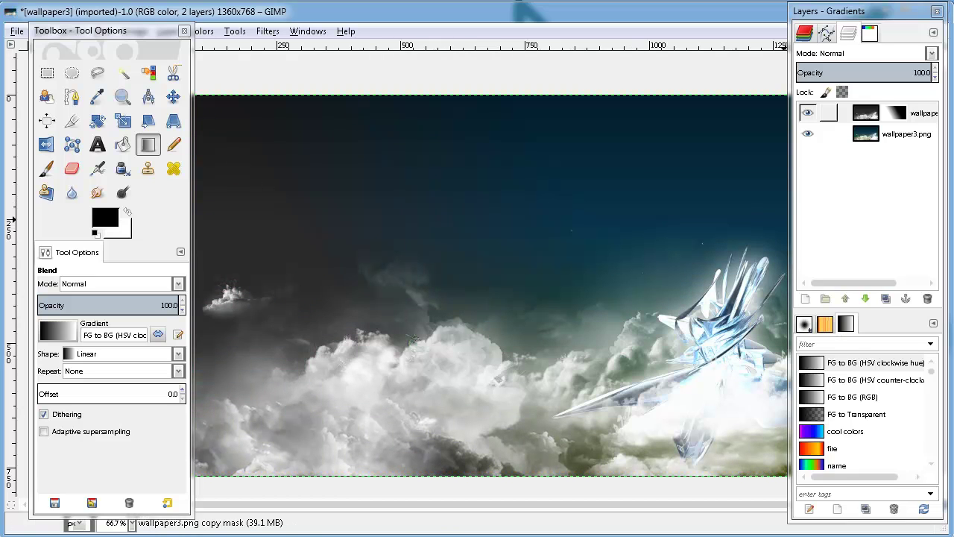
Delete the masked desaturated copy and duplicate the original wallpaper3.png layer.
{"action": "left_click", "coordinate": [897, 113]}
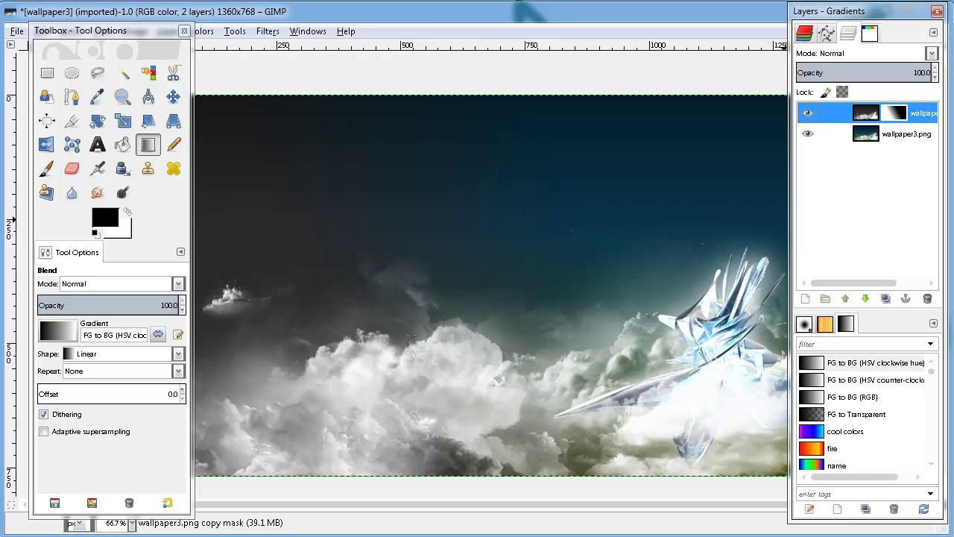
{"action": "left_click", "coordinate": [927, 298]}
{"action": "left_click", "coordinate": [927, 298]}
{"action": "left_click", "coordinate": [885, 298]}
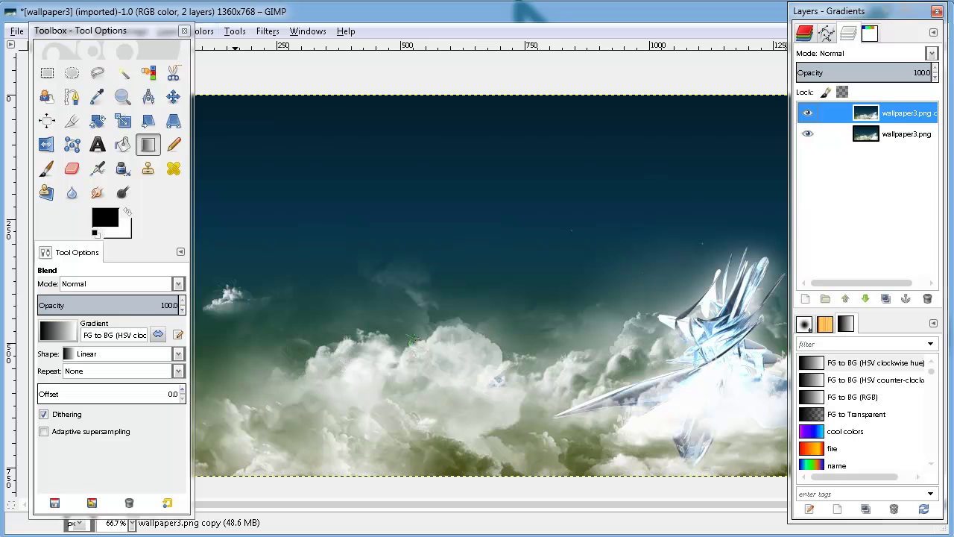
Apply a Gaussian Blur to the new copy with horizontal and vertical radii of 10 px, using the RLE method.
{"action": "left_click", "coordinate": [267, 30]}
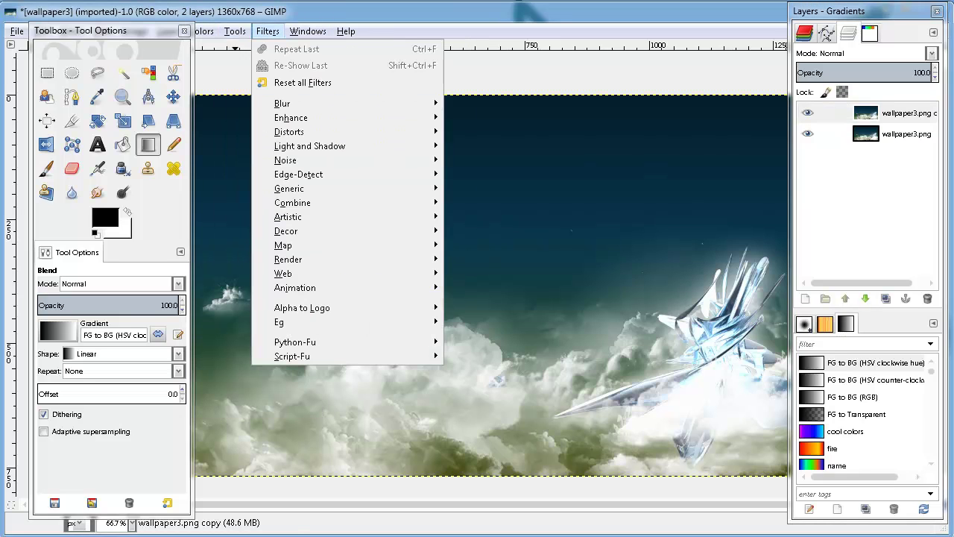
{"action": "mouse_move", "coordinate": [299, 103]}
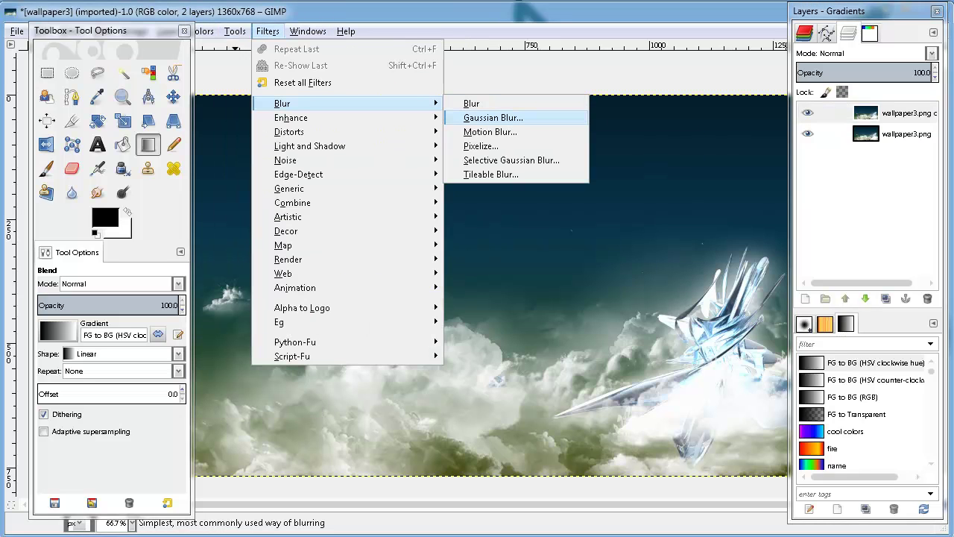
{"action": "left_click", "coordinate": [492, 117]}
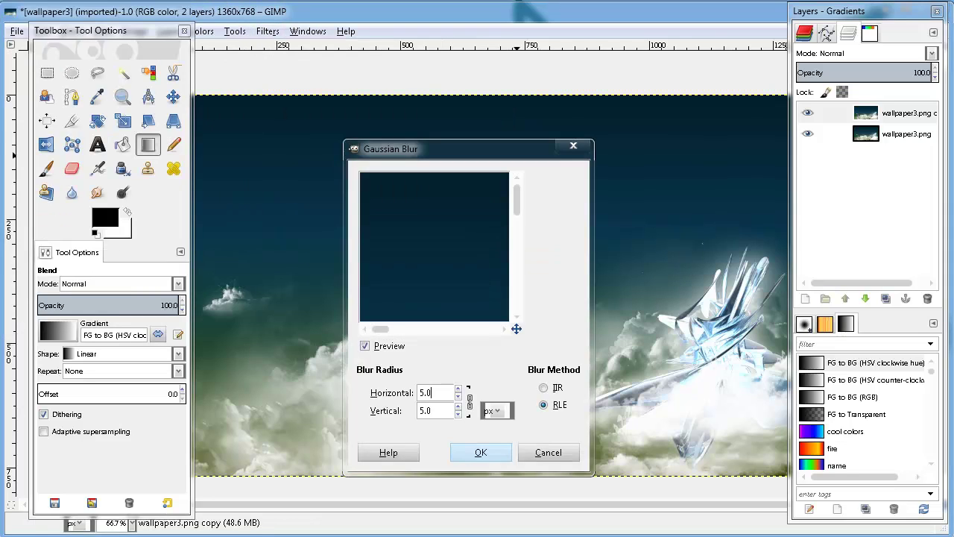
{"action": "key", "text": "ctrl+a"}
{"action": "type", "text": "10"}
{"action": "key", "text": "Tab"}
{"action": "left_click_drag", "start_coordinate": [380, 329], "coordinate": [430, 329]}
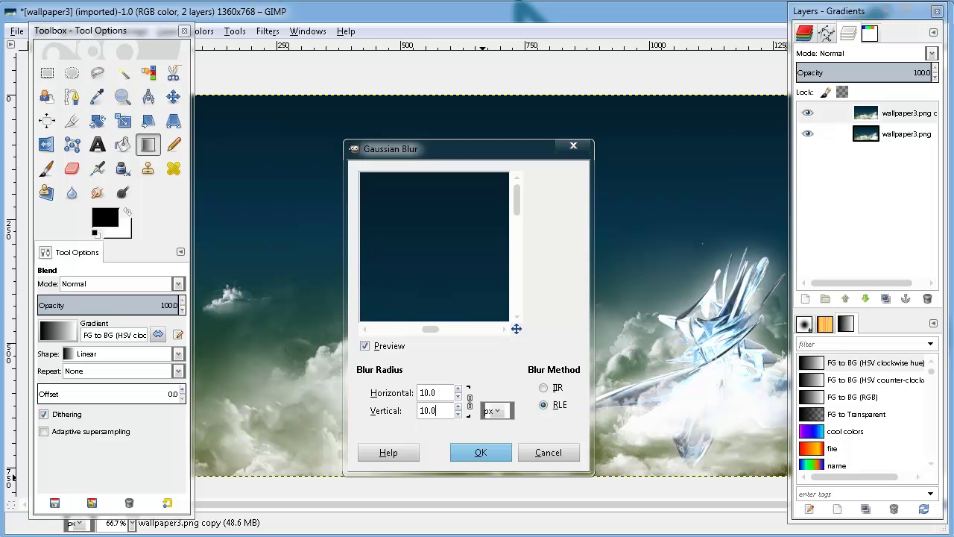
{"action": "left_click", "coordinate": [481, 452]}
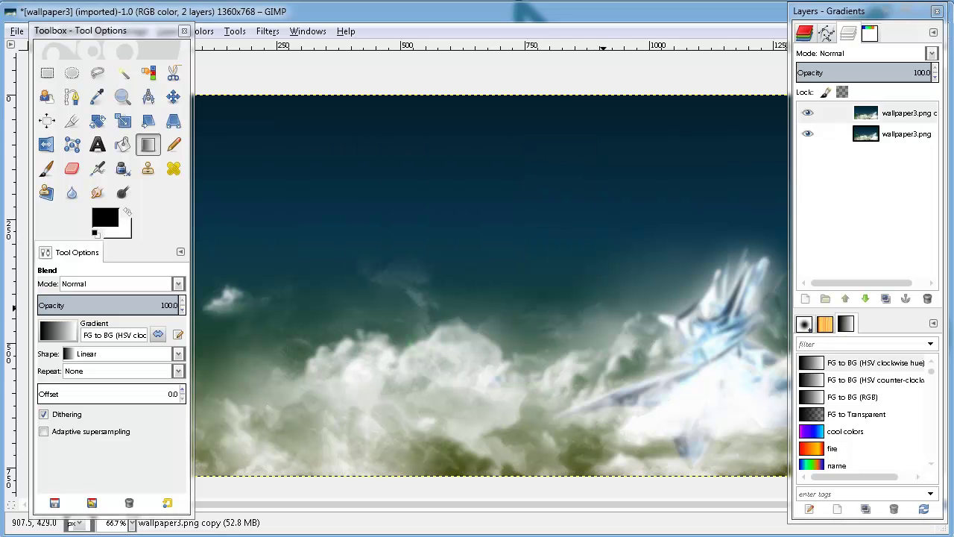
Add a White (full opacity) layer mask to the blurred wallpaper copy.
{"action": "left_click_drag", "start_coordinate": [603, 307], "coordinate": [542, 272]}
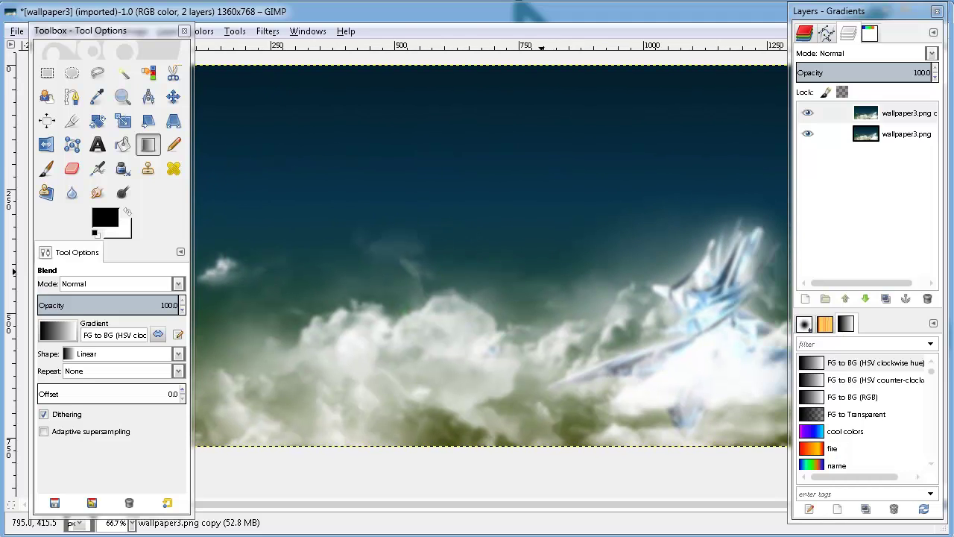
{"action": "right_click", "coordinate": [899, 114]}
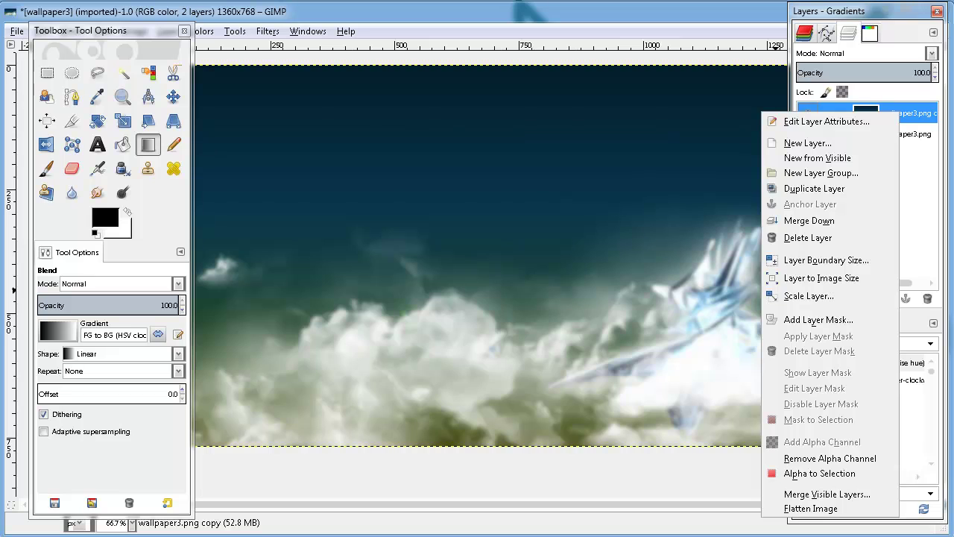
{"action": "left_click", "coordinate": [818, 319]}
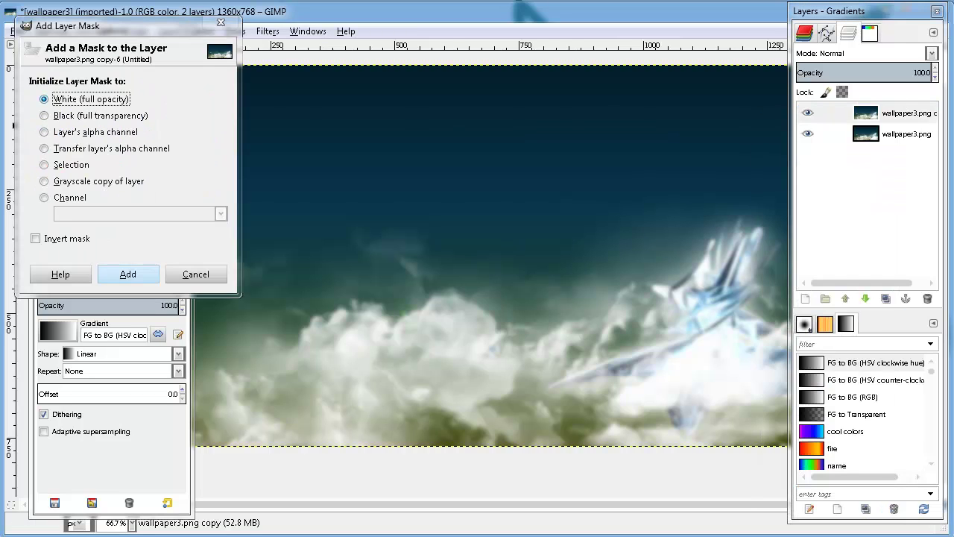
{"action": "left_click", "coordinate": [128, 274]}
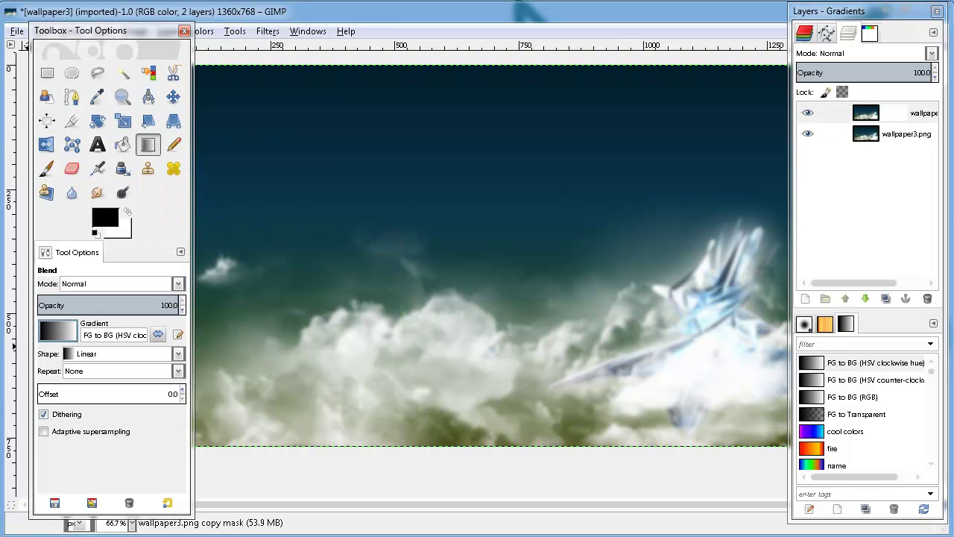
Fill the blurred copy's mask with a Radial gradient spreading from the crystal shape, and toggle the layer's visibility to compare.
{"action": "left_click", "coordinate": [178, 354]}
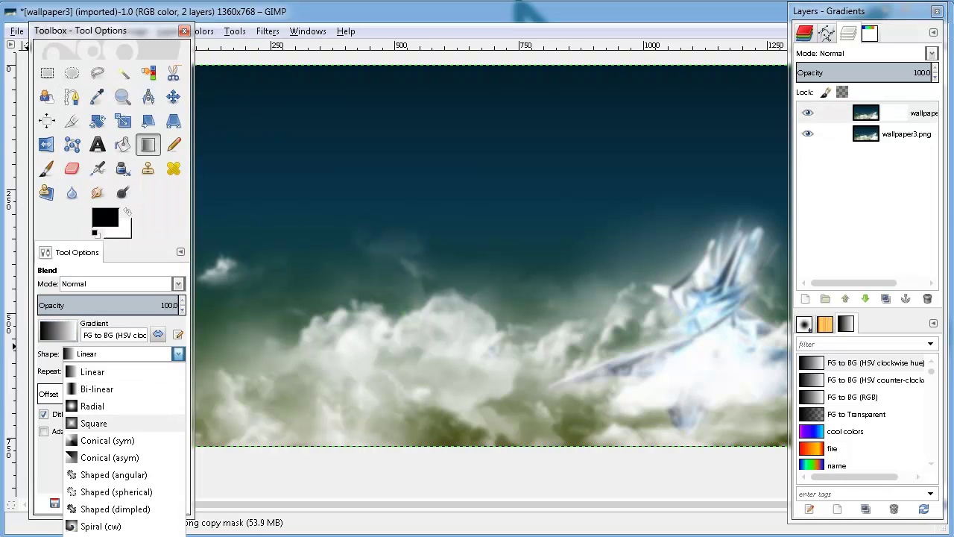
{"action": "left_click", "coordinate": [92, 406]}
{"action": "left_click_drag", "start_coordinate": [655, 314], "coordinate": [348, 339]}
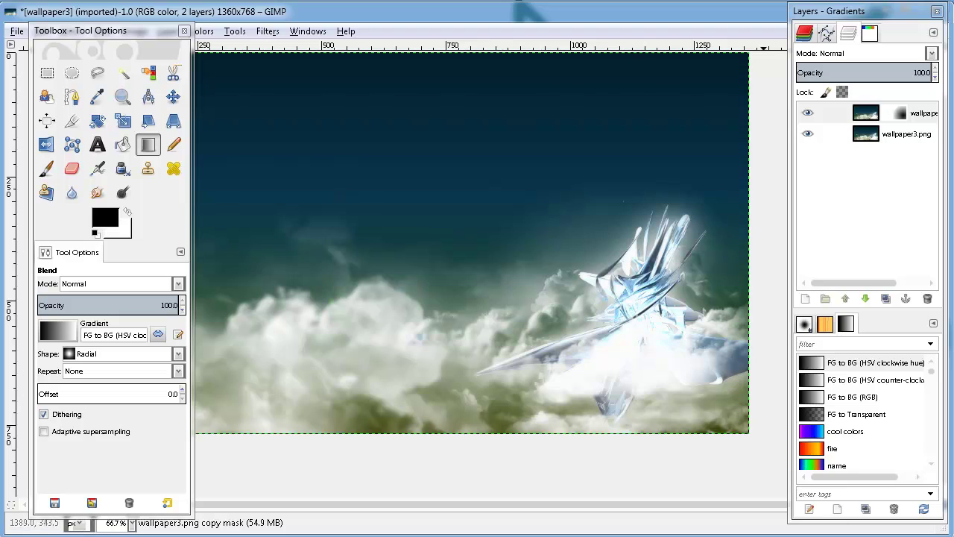
{"action": "left_click", "coordinate": [807, 113]}
{"action": "left_click", "coordinate": [807, 112]}
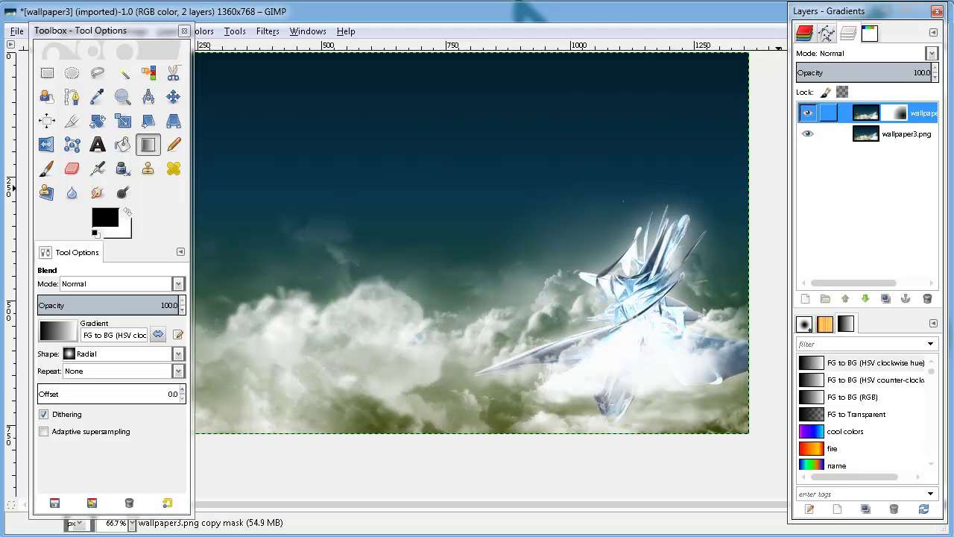
{"action": "left_click", "coordinate": [807, 112]}
{"action": "left_click", "coordinate": [807, 113]}
Redraw the radial gradient on the mask from several starting points, ending with one centred on the clouds left of the crystal shape.
{"action": "left_click_drag", "start_coordinate": [395, 222], "coordinate": [492, 350]}
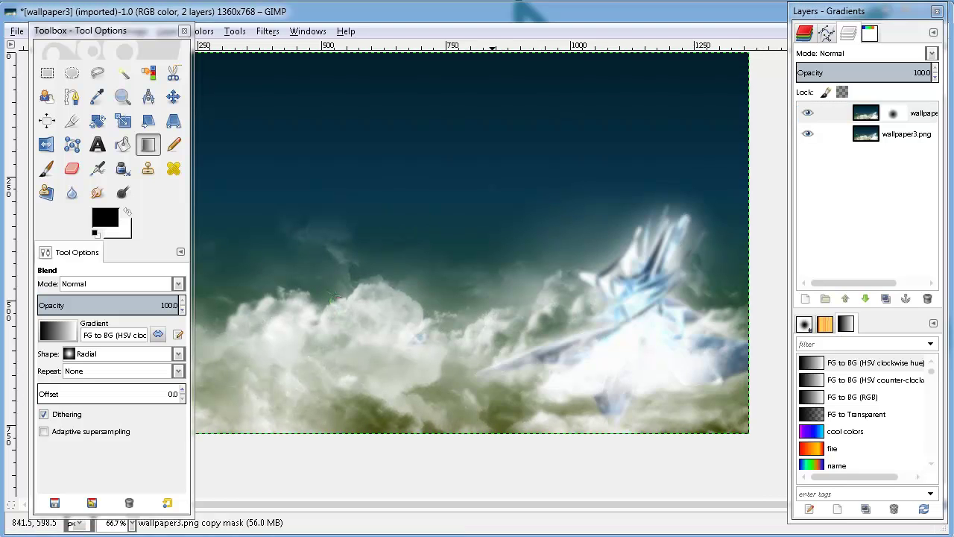
{"action": "left_click_drag", "start_coordinate": [497, 250], "coordinate": [236, 416]}
{"action": "left_click_drag", "start_coordinate": [575, 328], "coordinate": [590, 327]}
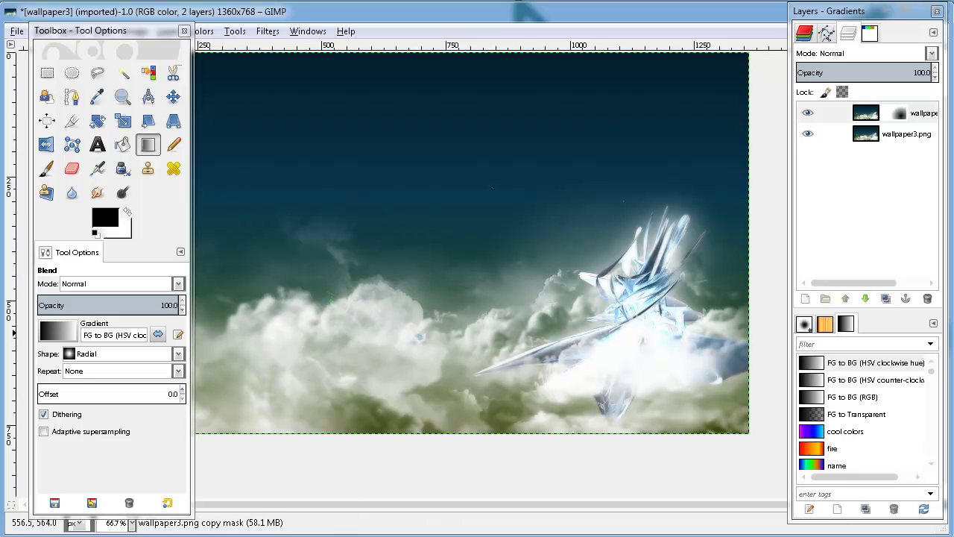
{"action": "left_click_drag", "start_coordinate": [313, 323], "coordinate": [432, 344]}
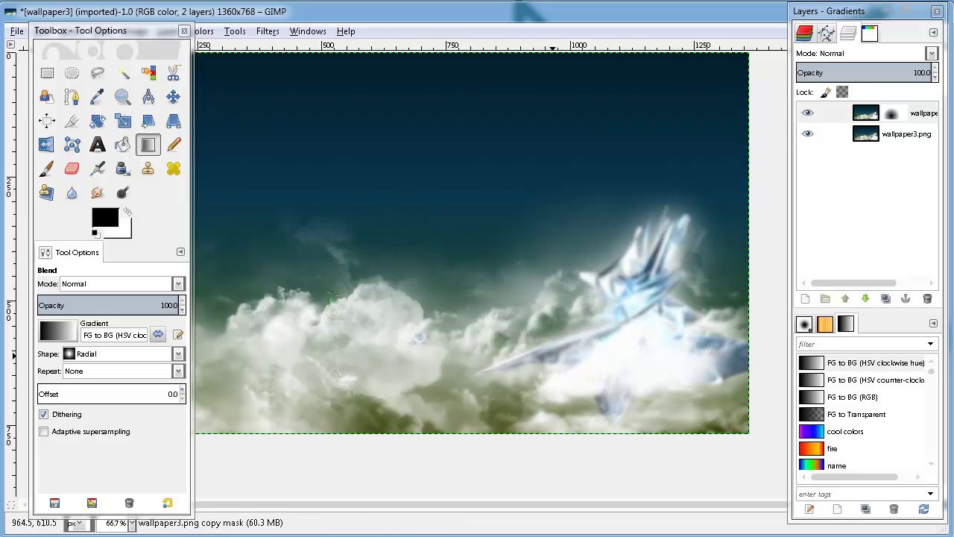